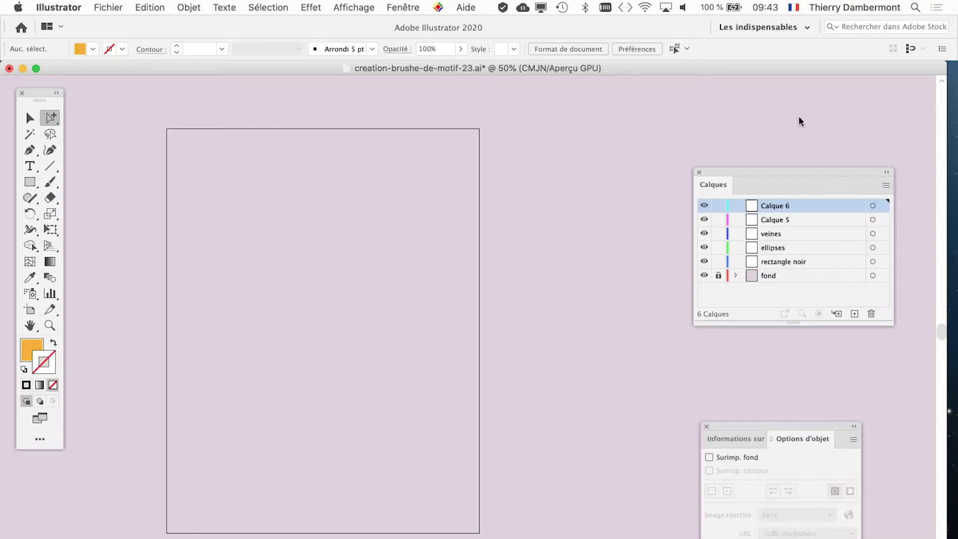
# Activate the Paintbrush tool and move the Options d'objet panel to the bottom-left
pyautogui.moveTo(37, 97); pyautogui.dragTo(47, 93)
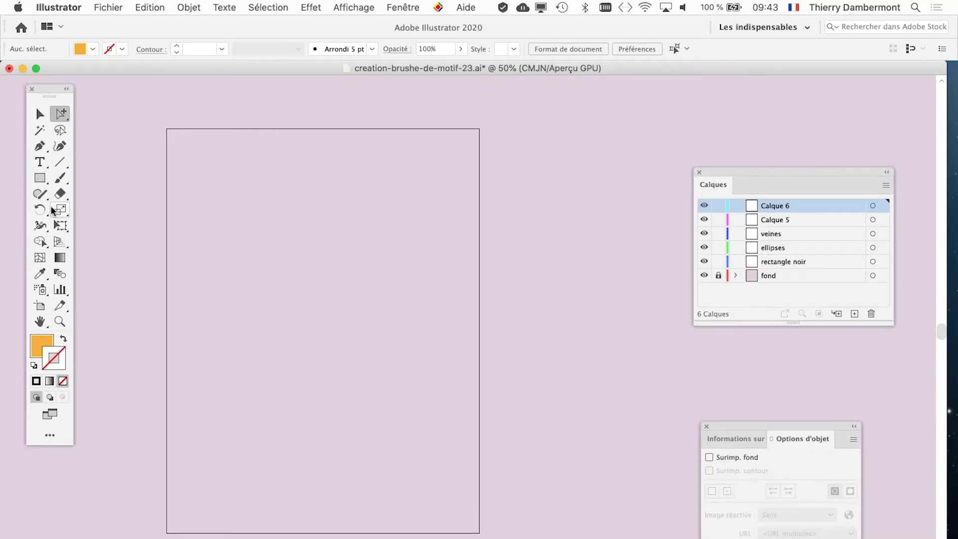
pyautogui.click(60, 180)
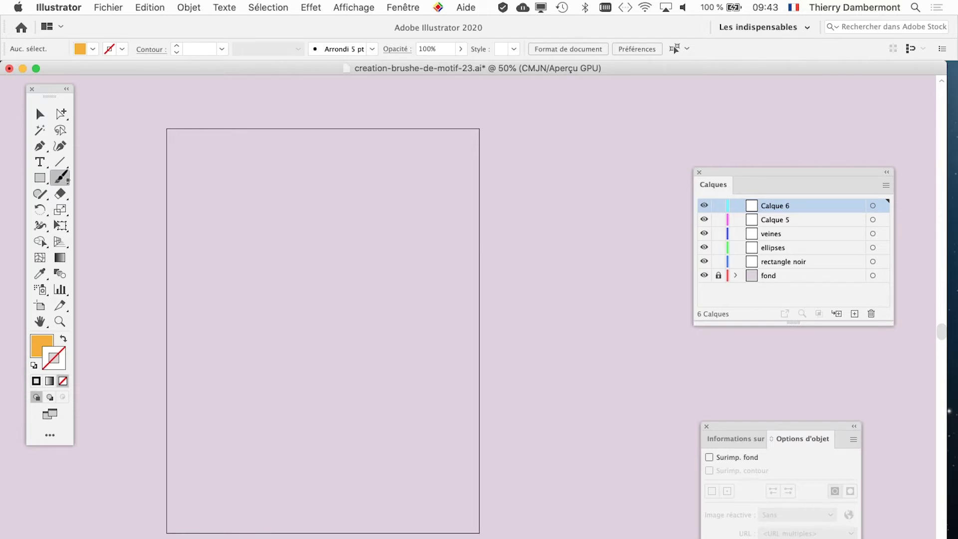
pyautogui.moveTo(759, 427)
pyautogui.mouseDown()
pyautogui.moveTo(95, 514)
pyautogui.moveTo(52, 477)
pyautogui.mouseUp()
# Open the Formes panel over the artboard, widen it, and choose the second leafy vine pattern brush
pyautogui.click(396, 6)
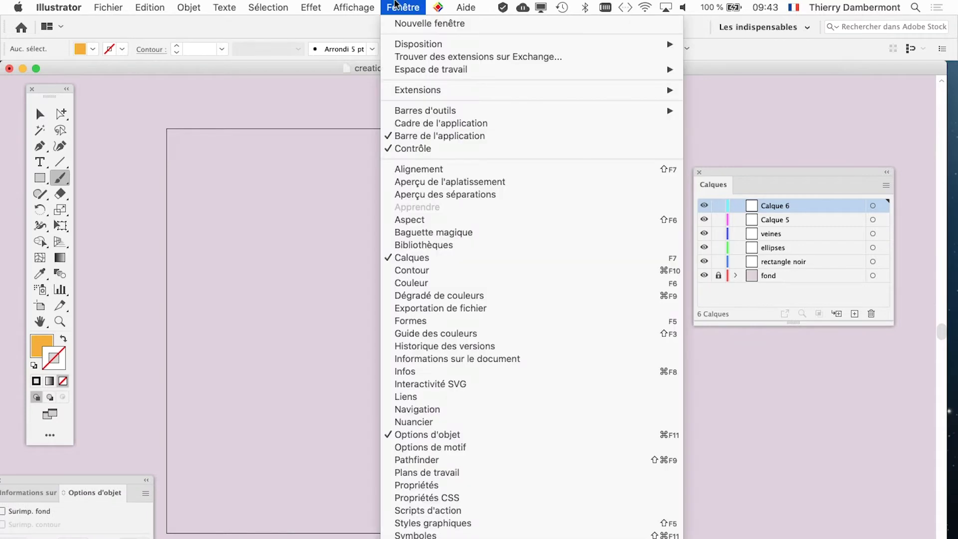
pyautogui.click(454, 320)
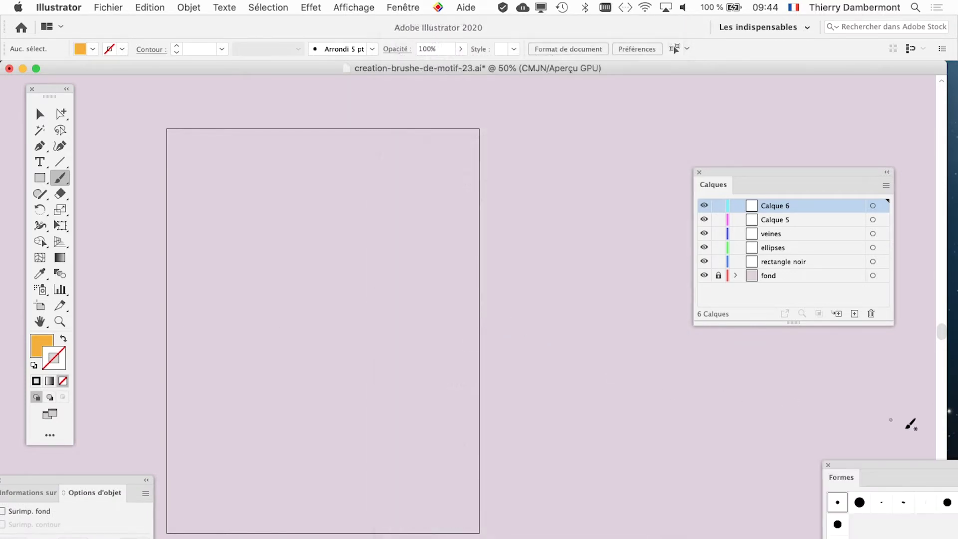
pyautogui.moveTo(891, 463); pyautogui.dragTo(502, 130)
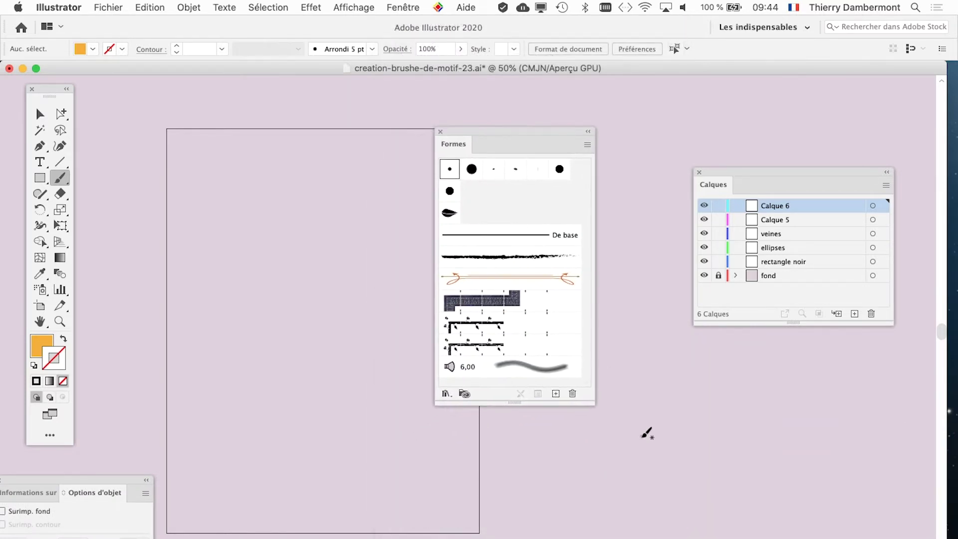
pyautogui.moveTo(591, 405)
pyautogui.mouseDown()
pyautogui.moveTo(630, 479)
pyautogui.moveTo(687, 484)
pyautogui.moveTo(712, 467)
pyautogui.moveTo(722, 444)
pyautogui.mouseUp()
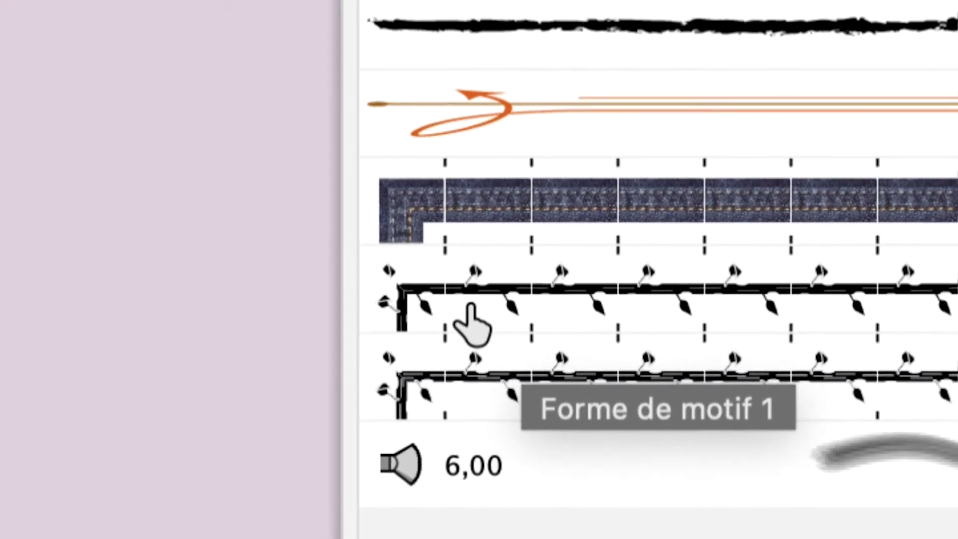
pyautogui.click(472, 322)
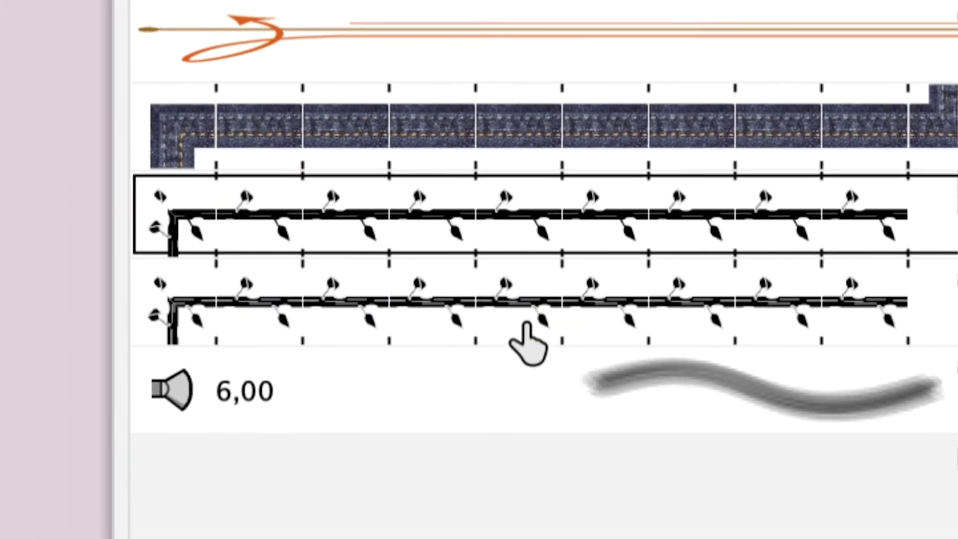
pyautogui.click(524, 322)
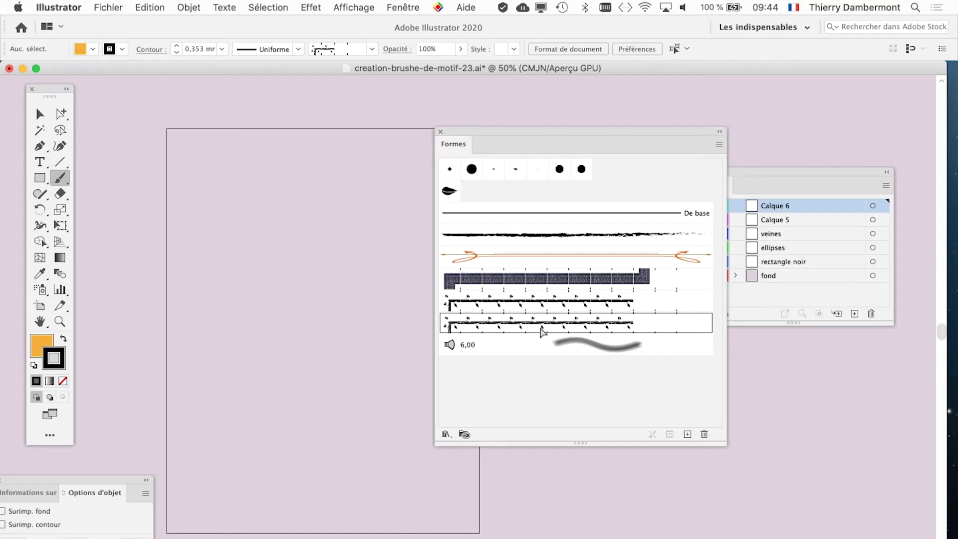
# Paint a leafy vine across the artboard top with Forme de motif 1
pyautogui.click(489, 306)
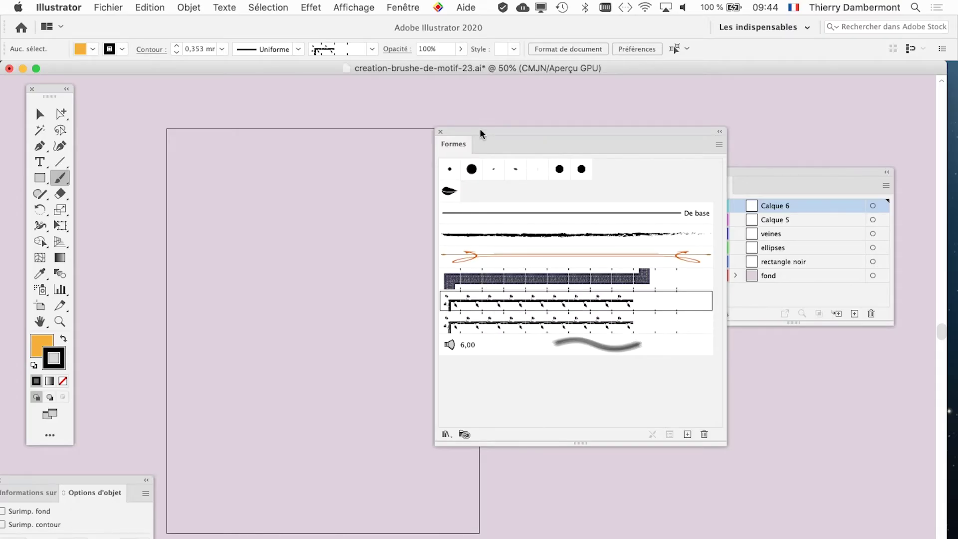
pyautogui.moveTo(480, 129); pyautogui.dragTo(593, 117)
pyautogui.moveTo(267, 178); pyautogui.dragTo(487, 186)
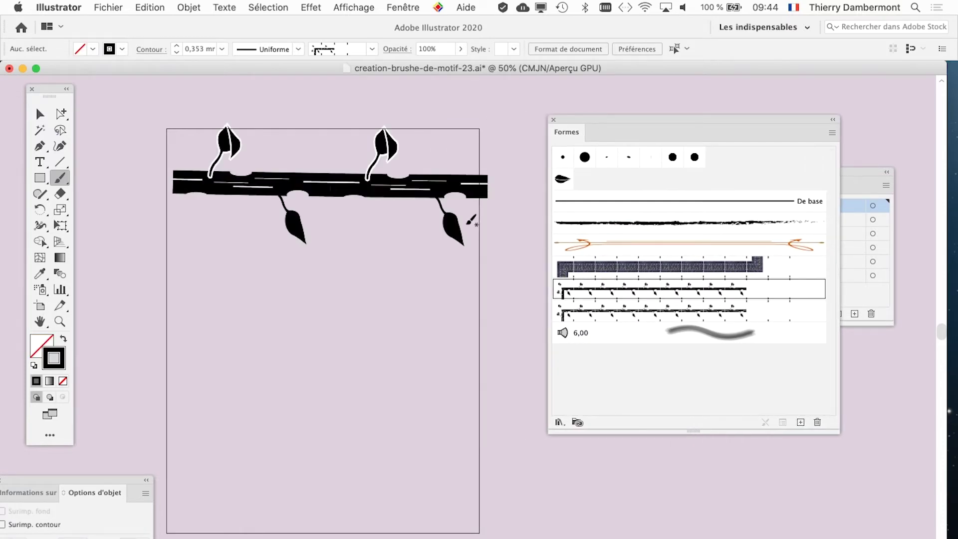
# With the other pattern brush, paint a diagonal vine and a looping vine near the bottom
pyautogui.click(660, 318)
pyautogui.moveTo(166, 287); pyautogui.dragTo(499, 327)
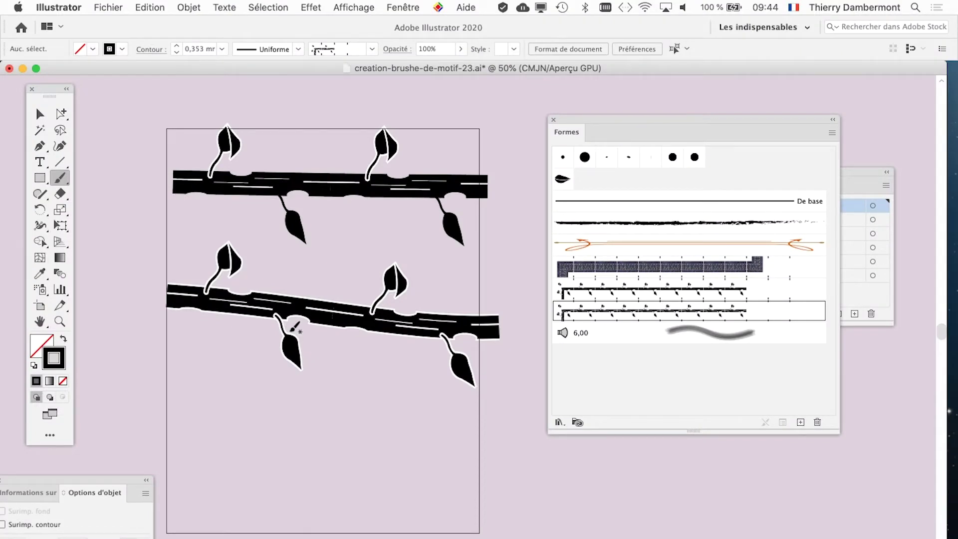
pyautogui.moveTo(323, 471); pyautogui.dragTo(295, 318)
pyautogui.moveTo(218, 297)
pyautogui.mouseDown()
pyautogui.moveTo(394, 318)
pyautogui.moveTo(388, 273)
pyautogui.mouseUp()
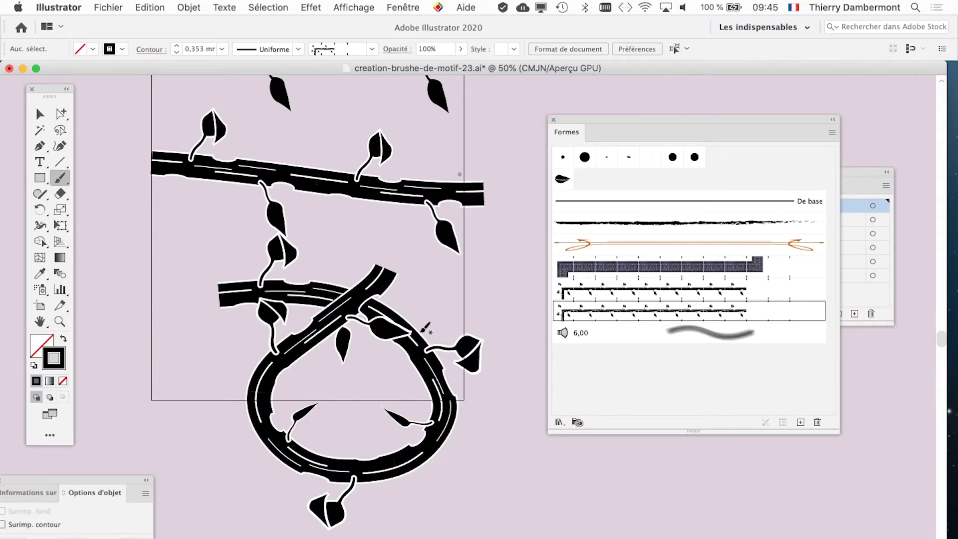
pyautogui.scroll(1, 372, 347)
pyautogui.scroll(-2, 372, 347)
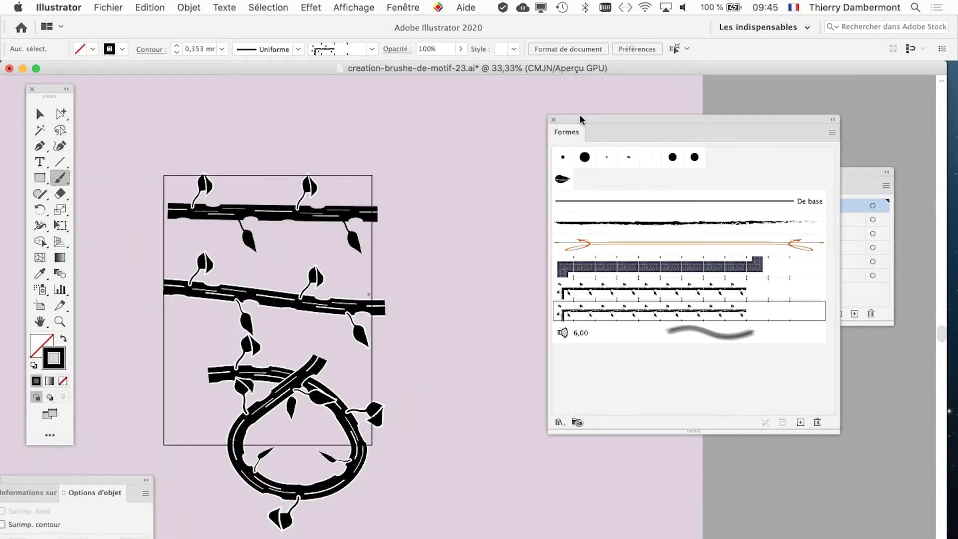
# Paint a curved trail of leaves right of the artboard with Forme diffuse 1
pyautogui.moveTo(581, 120); pyautogui.dragTo(718, 105)
pyautogui.hscroll(5, 424, 189)
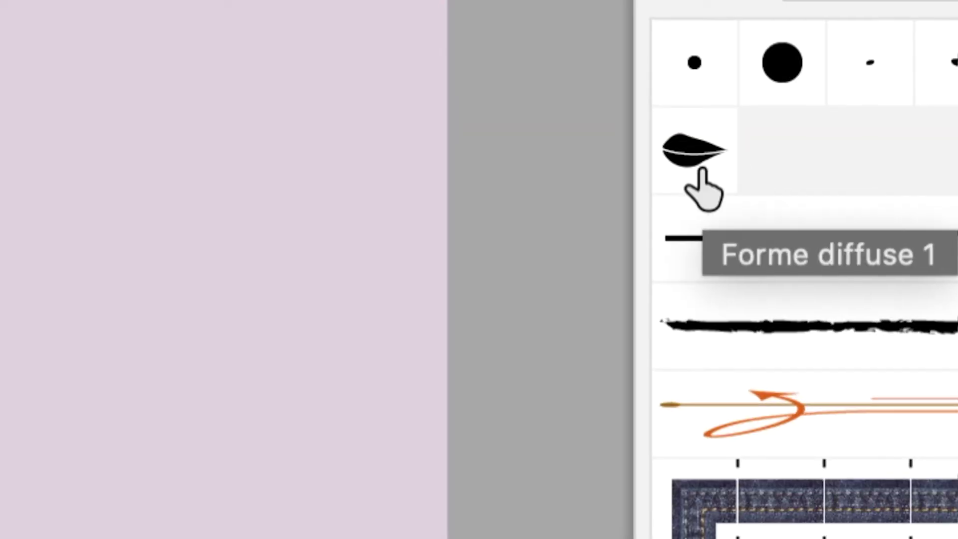
pyautogui.click(694, 167)
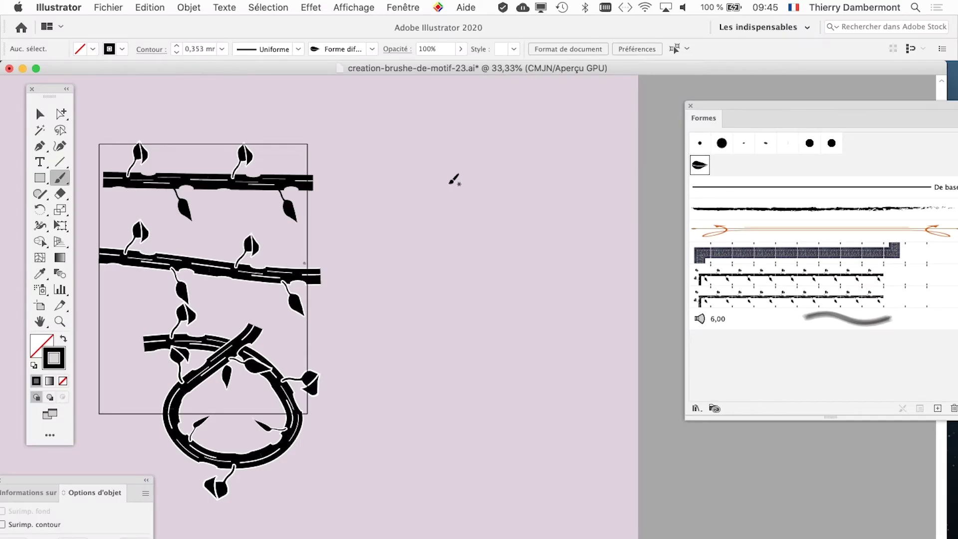
pyautogui.moveTo(470, 122); pyautogui.dragTo(456, 491)
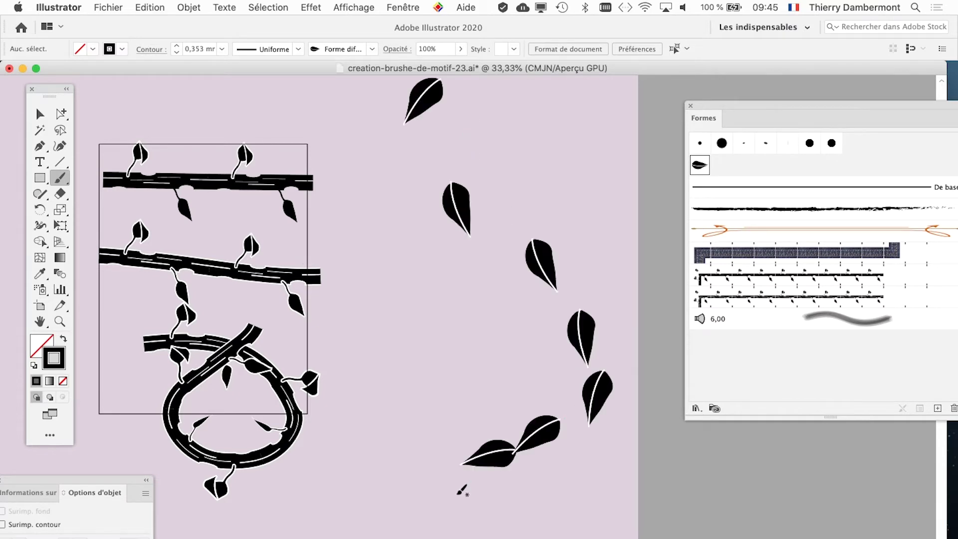
# Paint a second leaf trail along the top, then select all painted paths
pyautogui.scroll(-2, 463, 482)
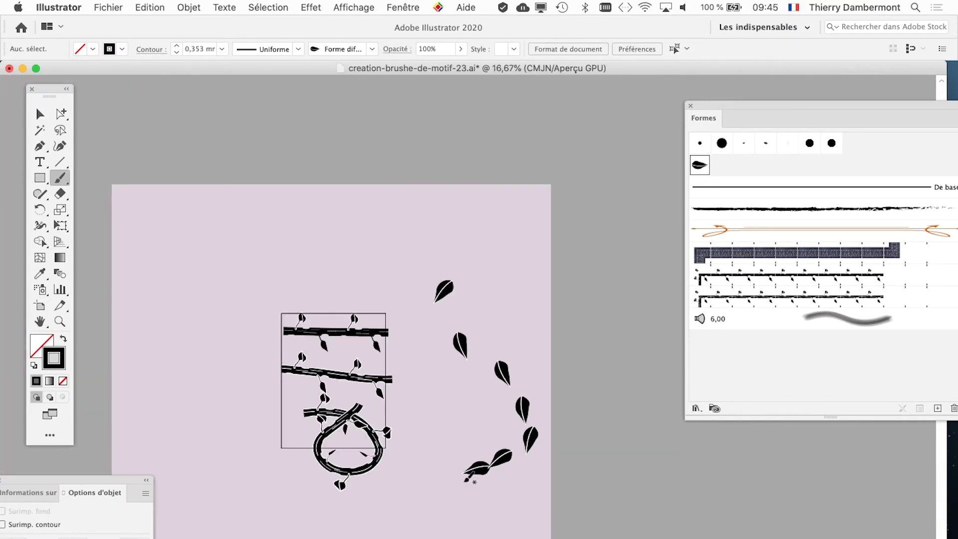
pyautogui.moveTo(181, 239); pyautogui.dragTo(578, 182)
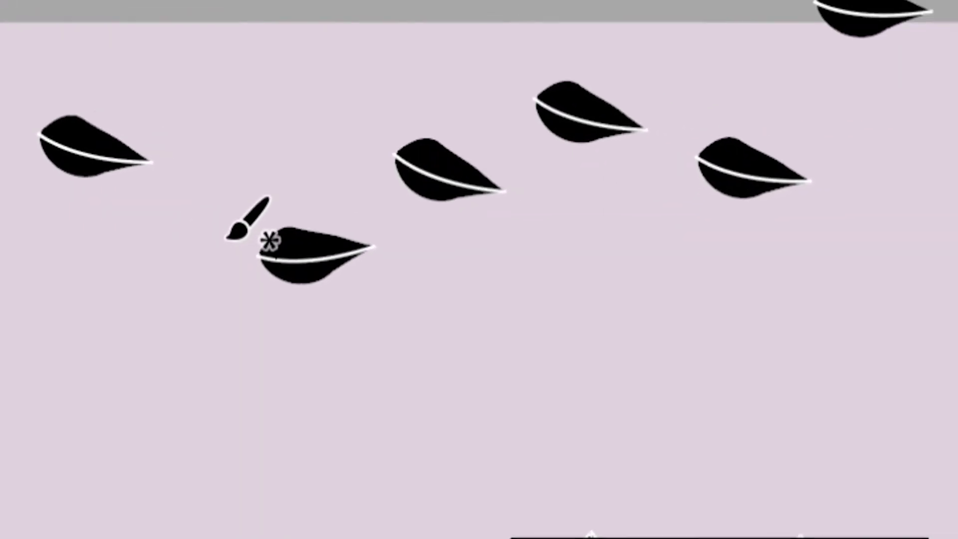
pyautogui.press('v')
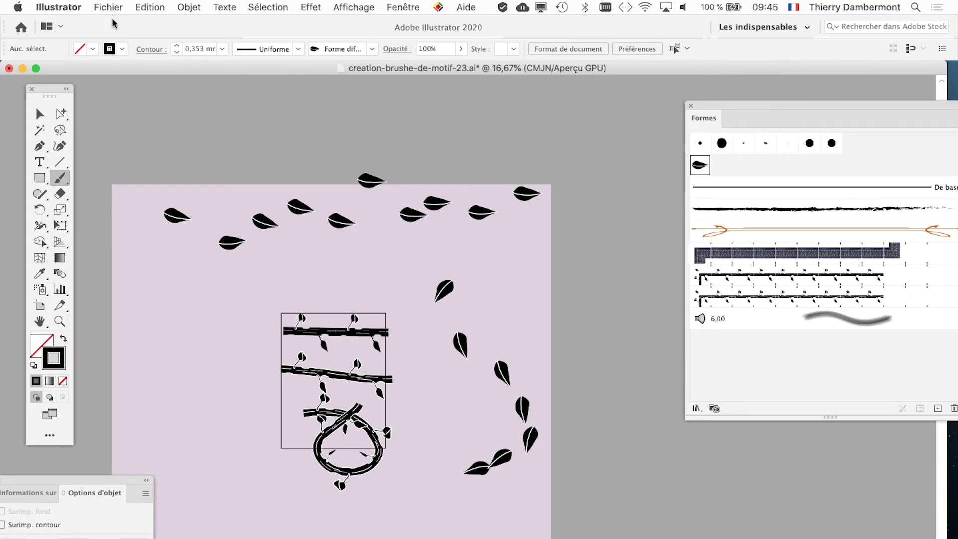
pyautogui.hotkey('ctrl', 'a')
# Delete every selected vine and scattered-leaf stroke so only the empty artboard remains
pyautogui.press('Delete')
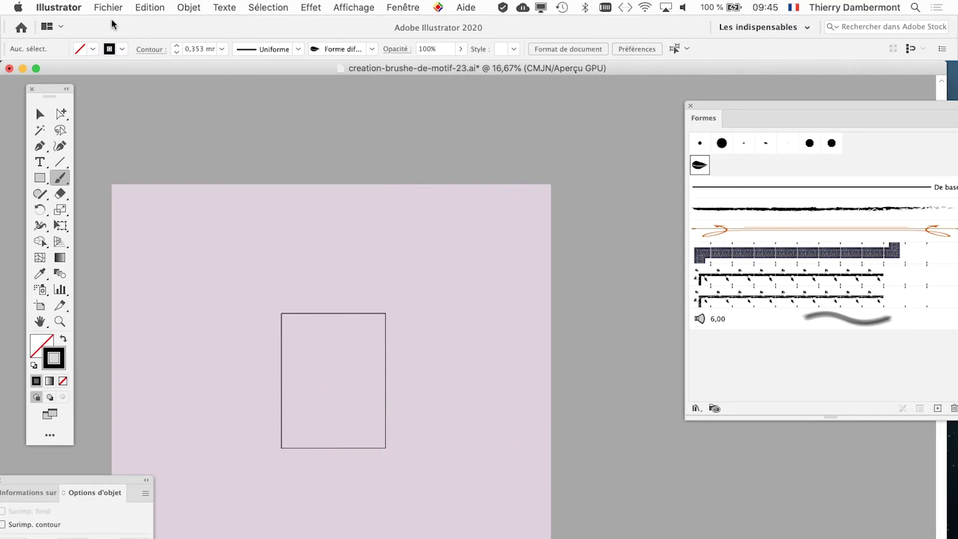
pyautogui.scroll(2, 332, 371)
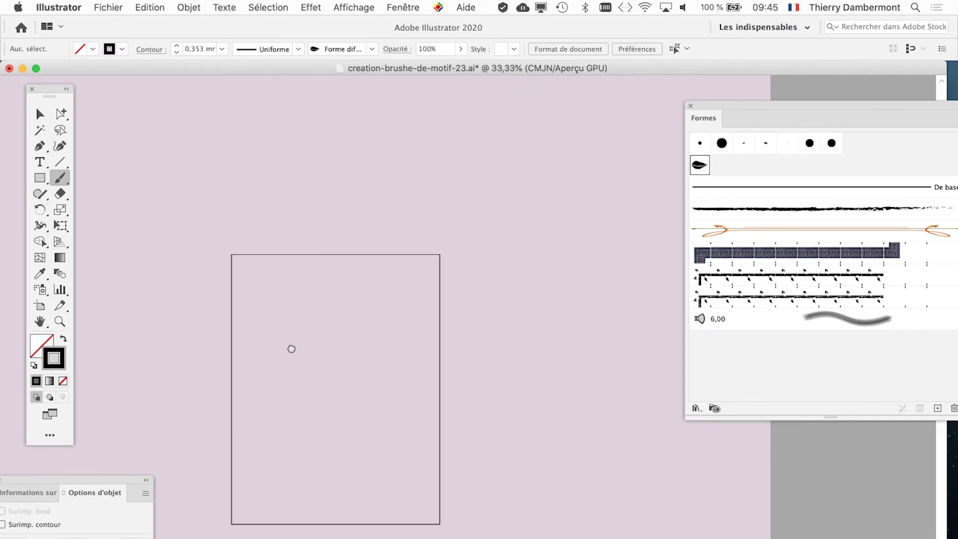
pyautogui.scroll(-3, 291, 346)
pyautogui.hscroll(1, 291, 347)
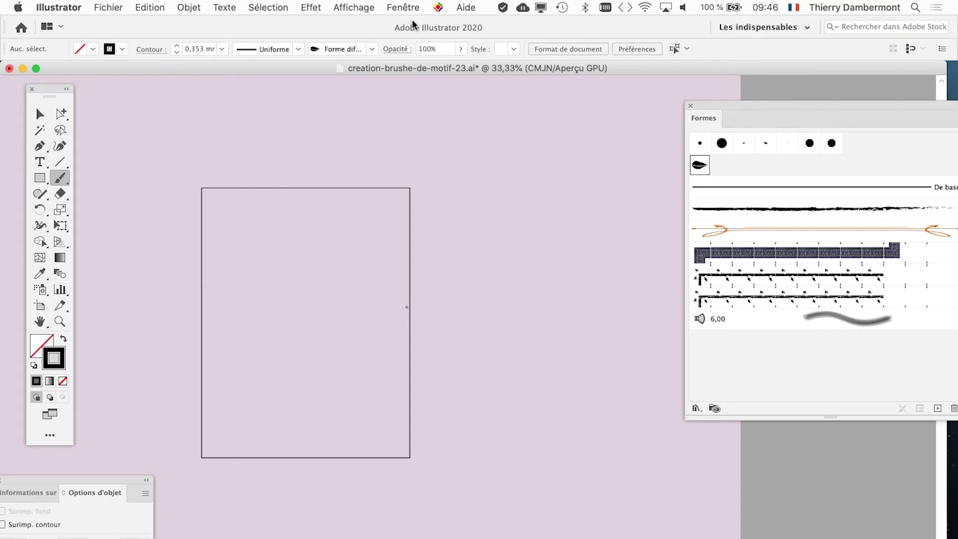
# Open the graphic styles panel, clear the object options away, and choose Style graphique 2
pyautogui.click(399, 7)
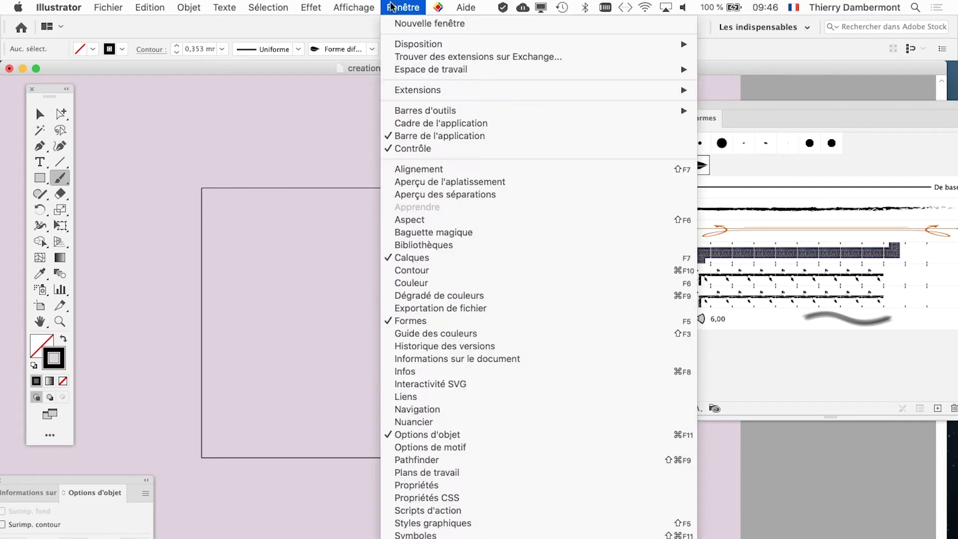
pyautogui.click(504, 523)
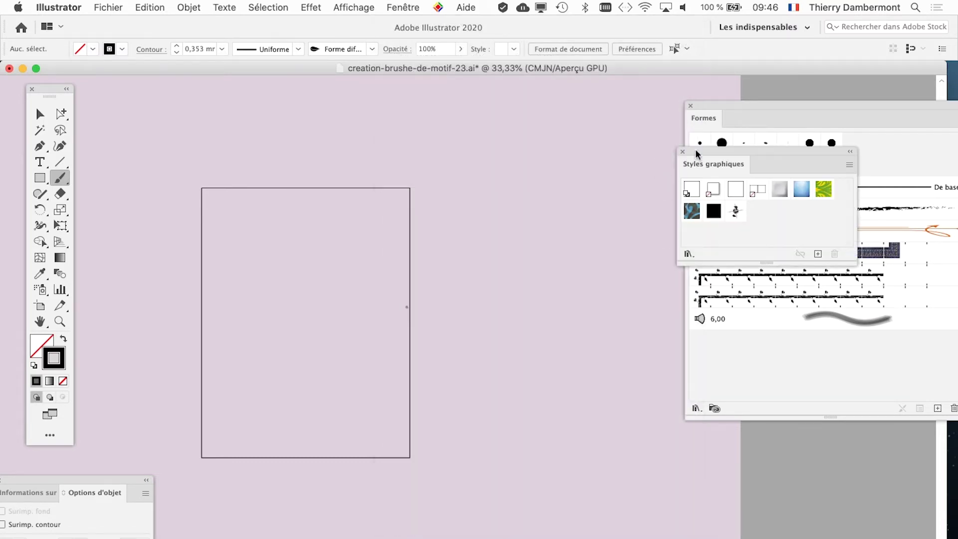
pyautogui.moveTo(695, 149)
pyautogui.mouseDown()
pyautogui.moveTo(471, 91)
pyautogui.moveTo(553, 88)
pyautogui.mouseUp()
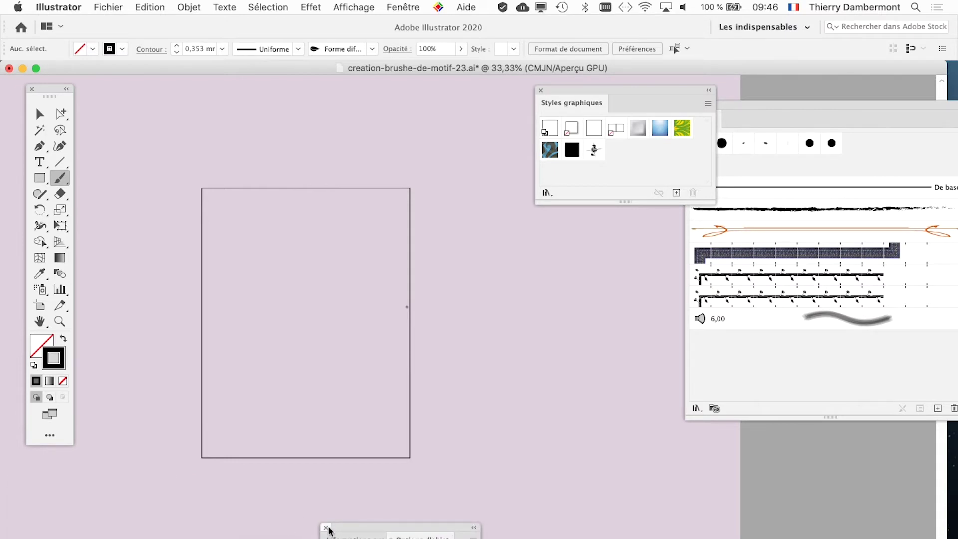
pyautogui.moveTo(135, 480); pyautogui.dragTo(464, 537)
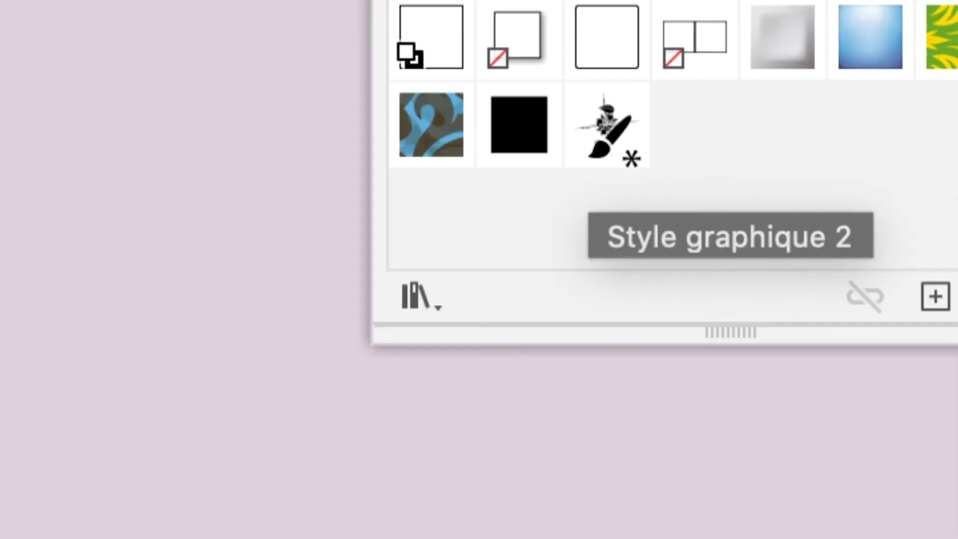
pyautogui.click(596, 156)
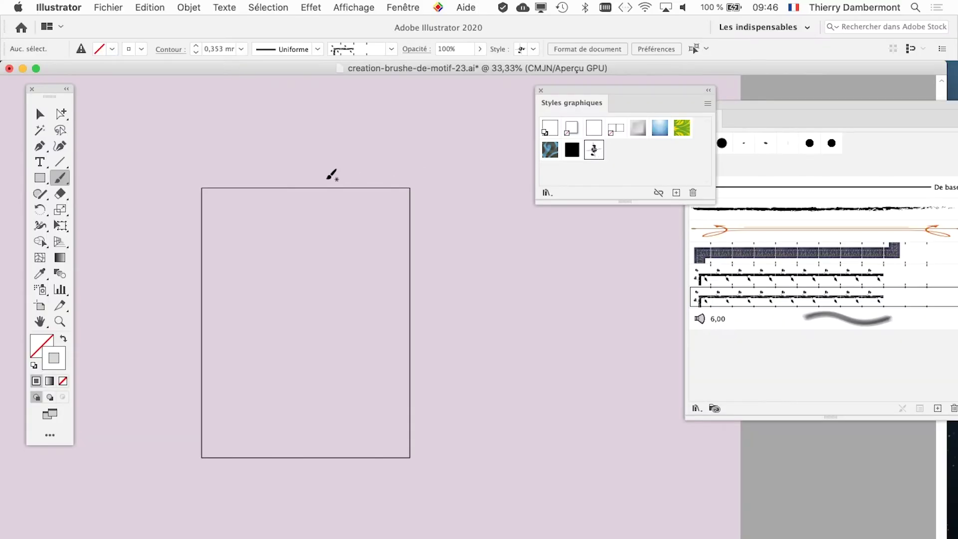
# Paint two leafy vines side by side down the artboard with Style graphique 2
pyautogui.moveTo(269, 196)
pyautogui.mouseDown()
pyautogui.moveTo(256, 246)
pyautogui.moveTo(323, 438)
pyautogui.mouseUp()
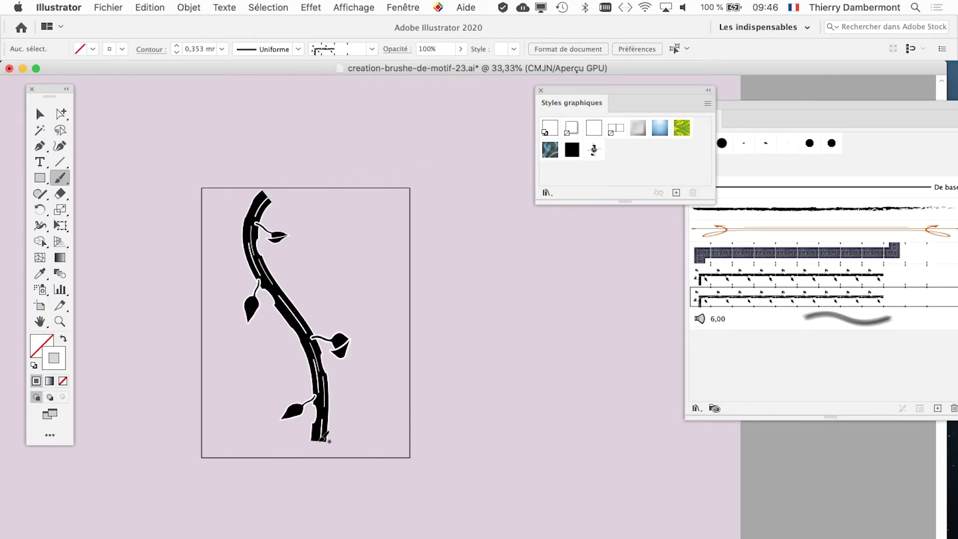
pyautogui.click(594, 151)
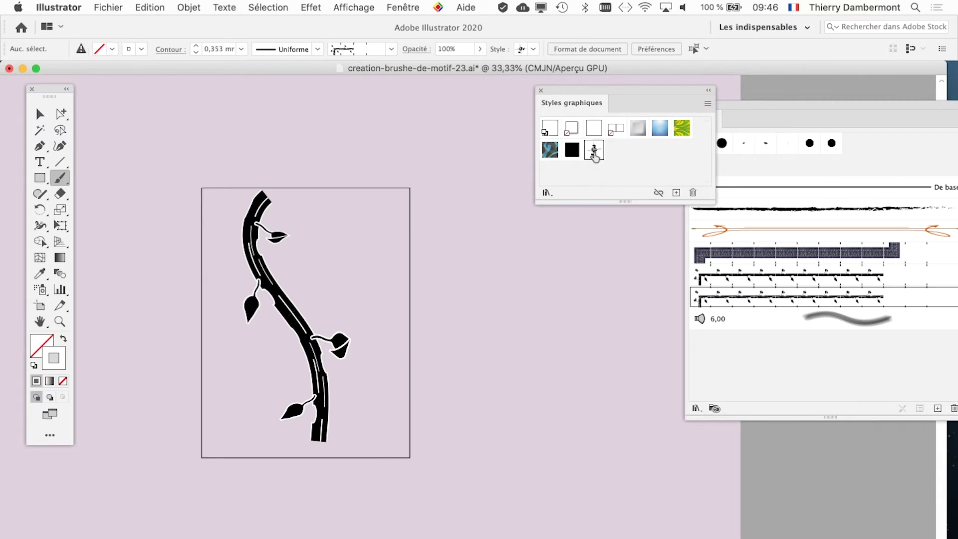
pyautogui.moveTo(360, 207); pyautogui.dragTo(452, 515)
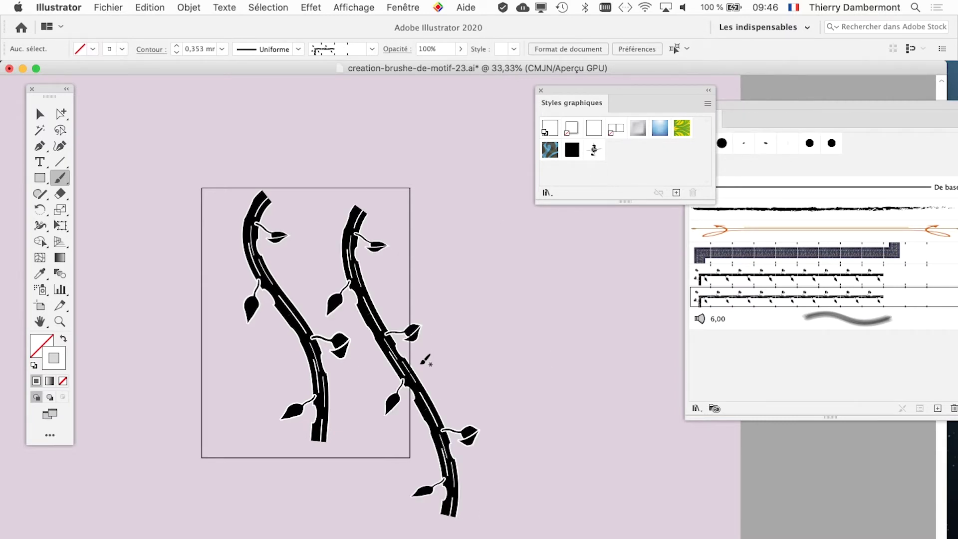
pyautogui.click(401, 6)
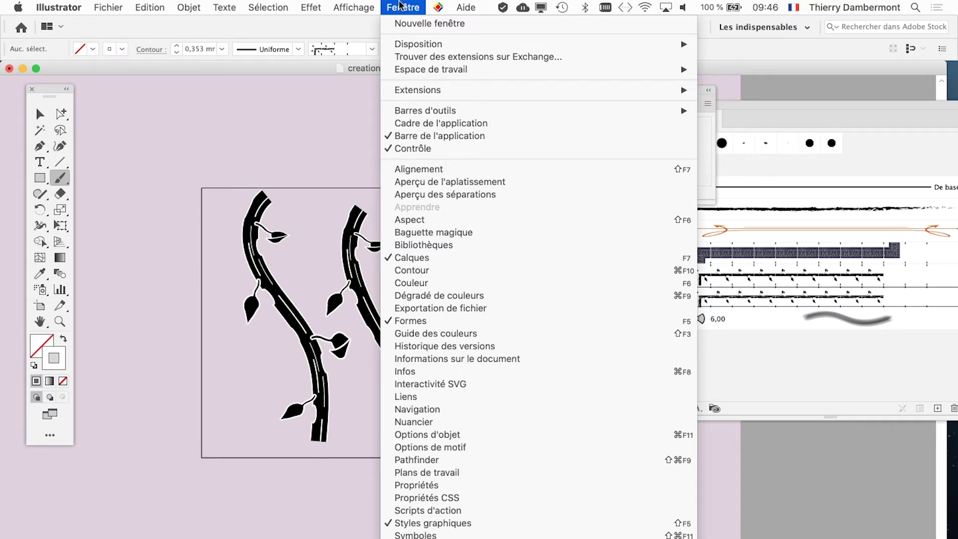
# Open the Aspect panel with the Selection tool active and move it off the vines
pyautogui.click(418, 222)
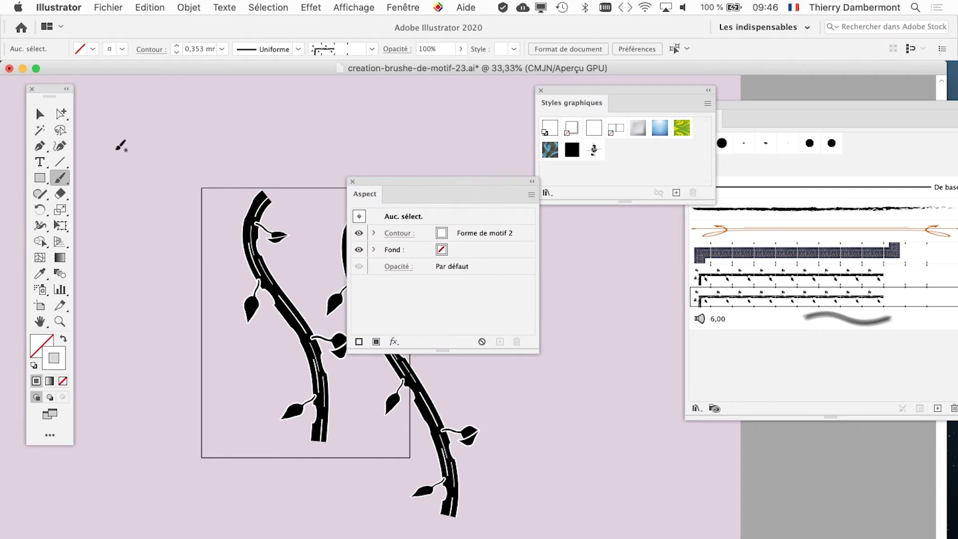
pyautogui.press('v')
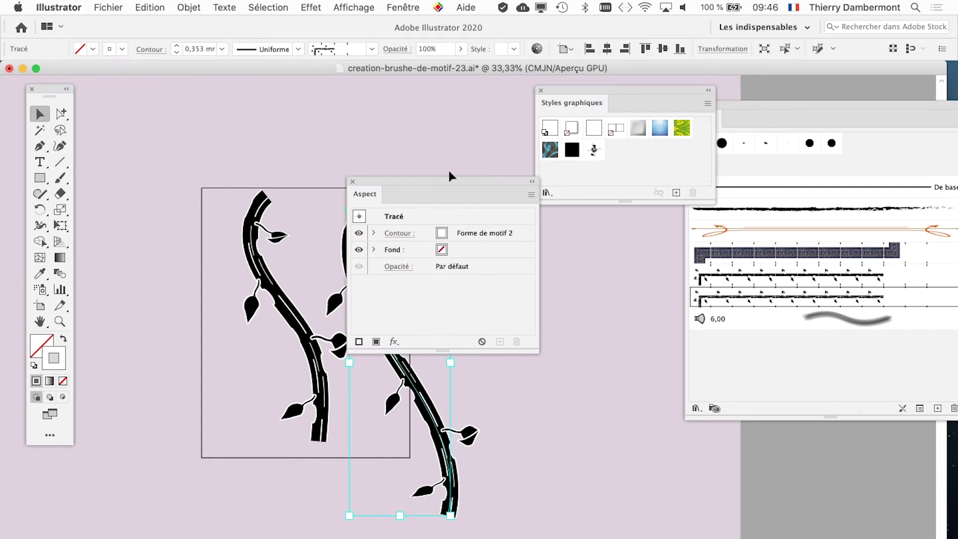
pyautogui.moveTo(450, 180)
pyautogui.mouseDown()
pyautogui.moveTo(602, 251)
pyautogui.moveTo(588, 229)
pyautogui.mouseUp()
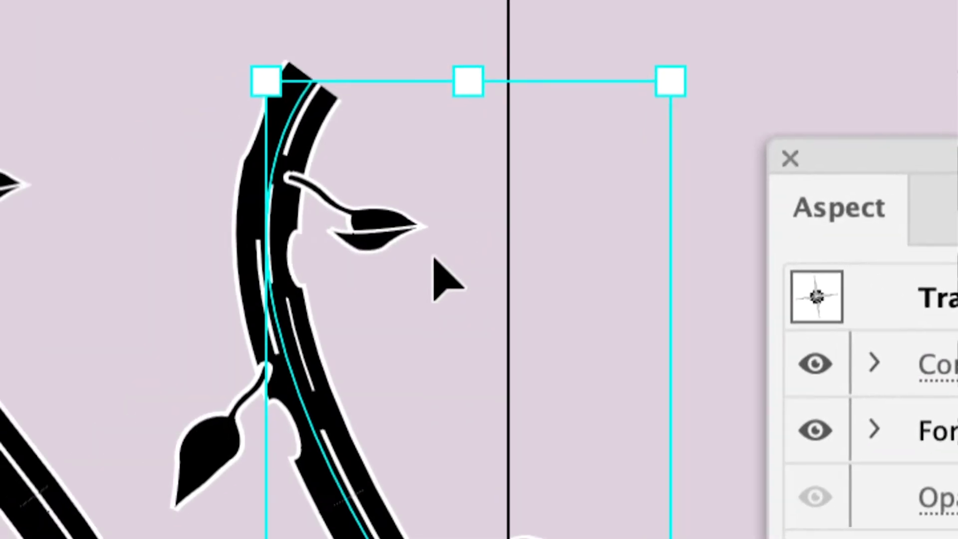
# Hide the right vine's bounding box and position the Aspect panel beside it
pyautogui.hotkey('ctrl', 'shift', 'b')
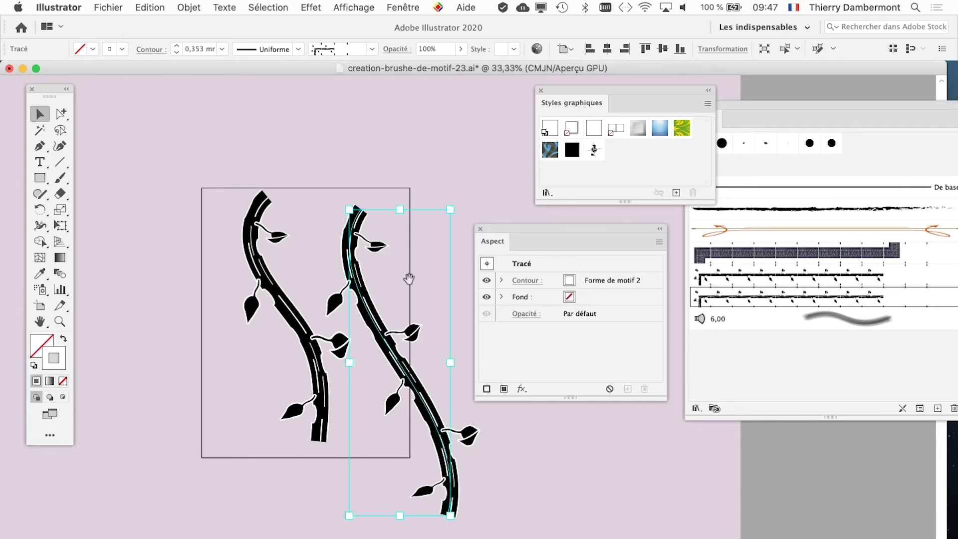
pyautogui.hscroll(5, 406, 278)
pyautogui.scroll(-3, 406, 278)
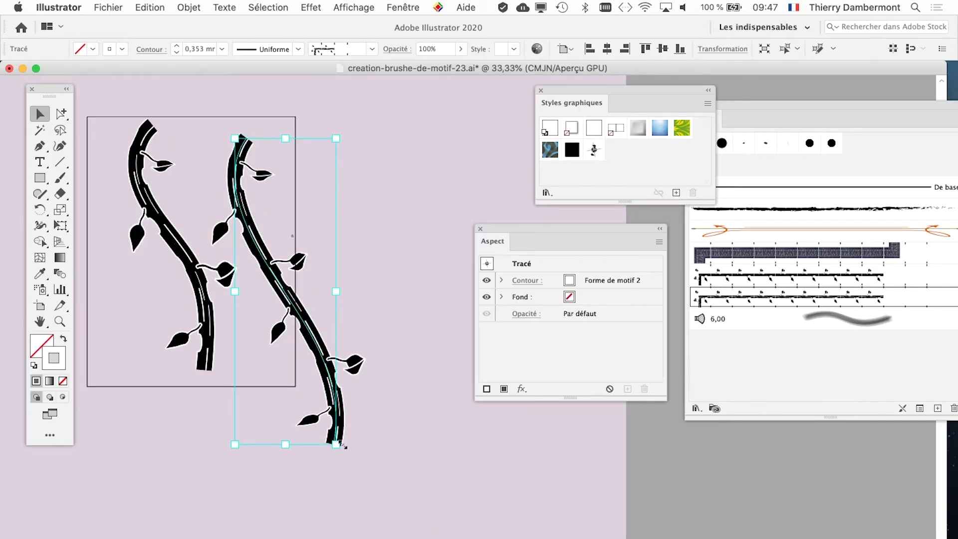
pyautogui.moveTo(503, 226); pyautogui.dragTo(490, 231)
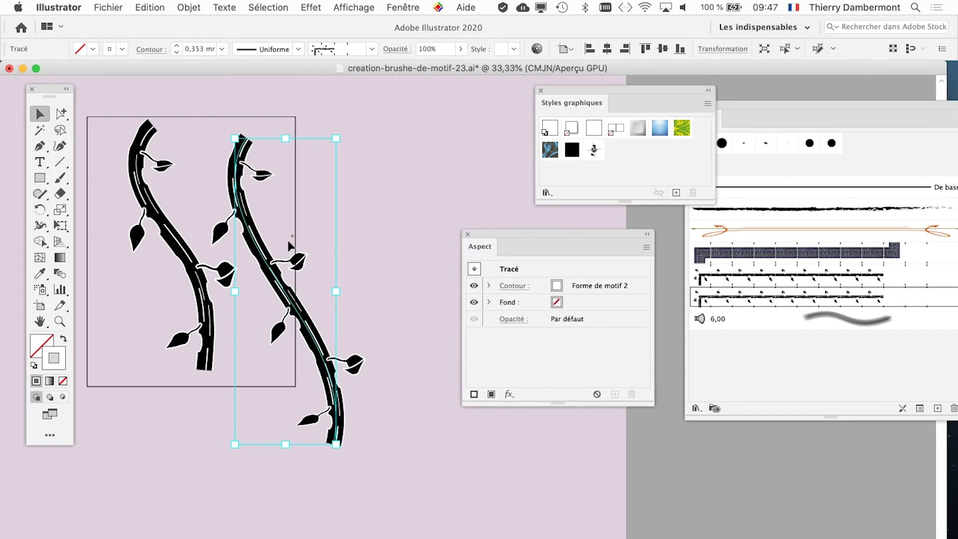
pyautogui.hotkey('ctrl', 'shift', 'b')
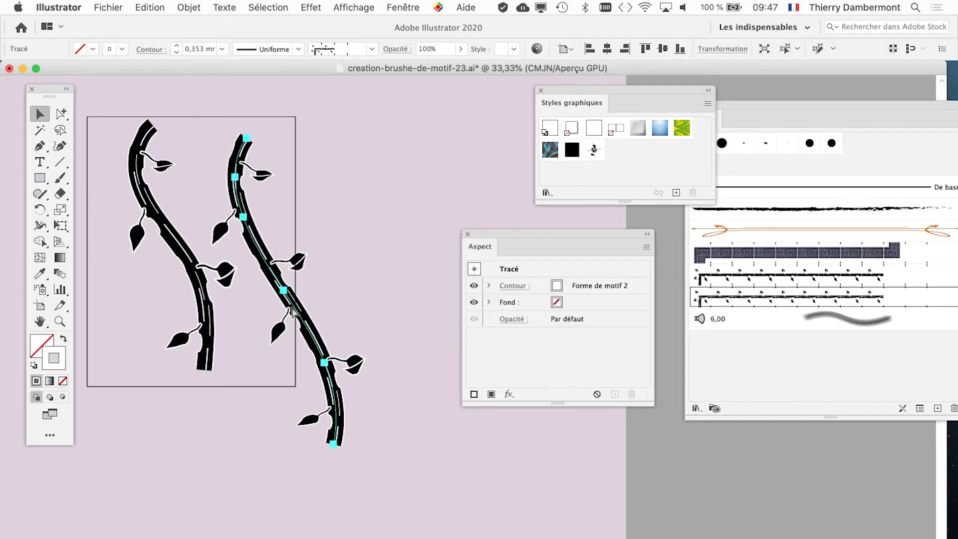
pyautogui.hotkey('ctrl', 'shift', 'b')
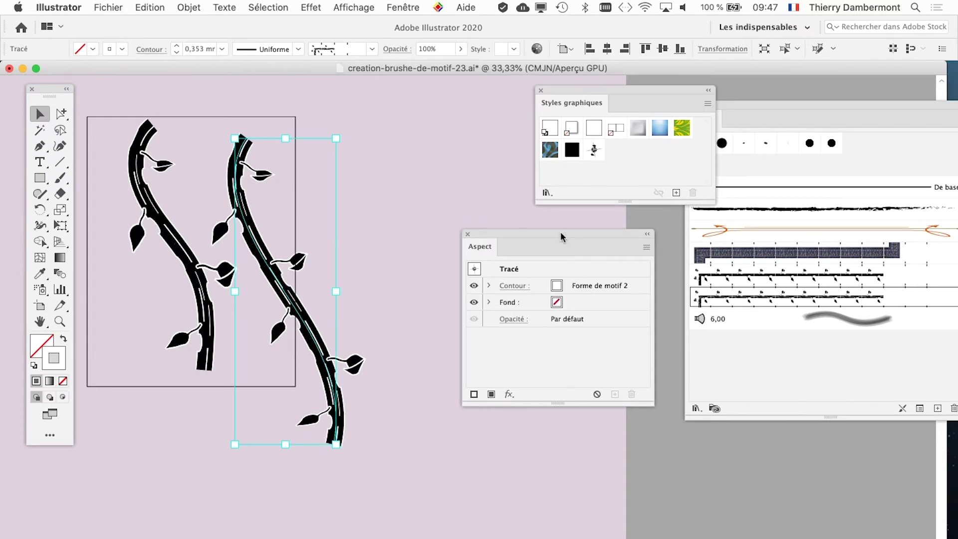
pyautogui.moveTo(561, 232); pyautogui.dragTo(514, 227)
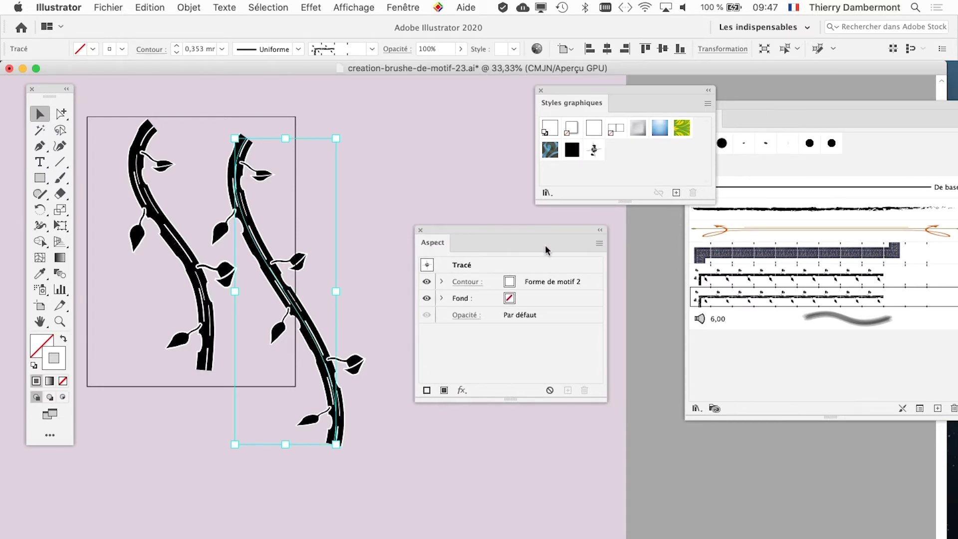
pyautogui.hotkey('ctrl', 'shift', 'b')
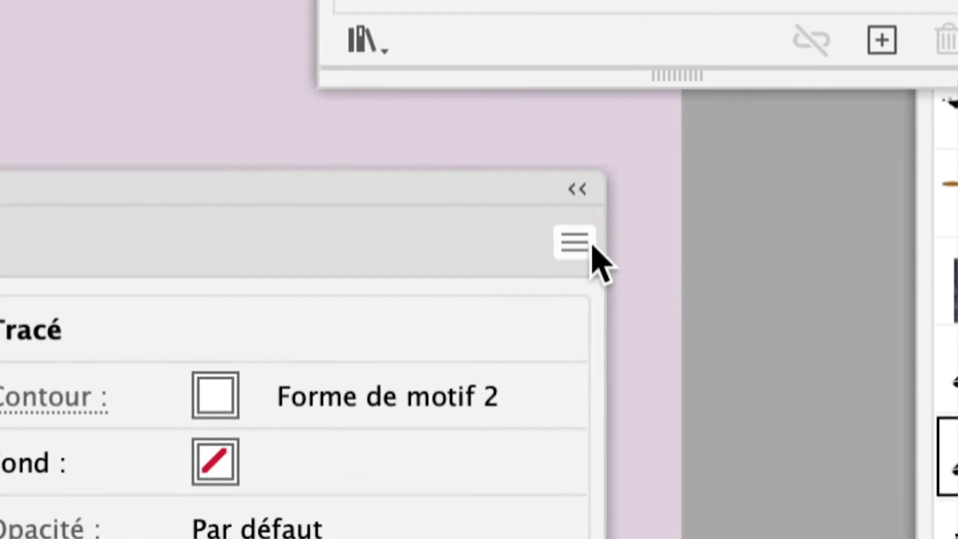
# Add a new stroke to the right vine via the Aspect panel menu and resize the panel
pyautogui.click(593, 246)
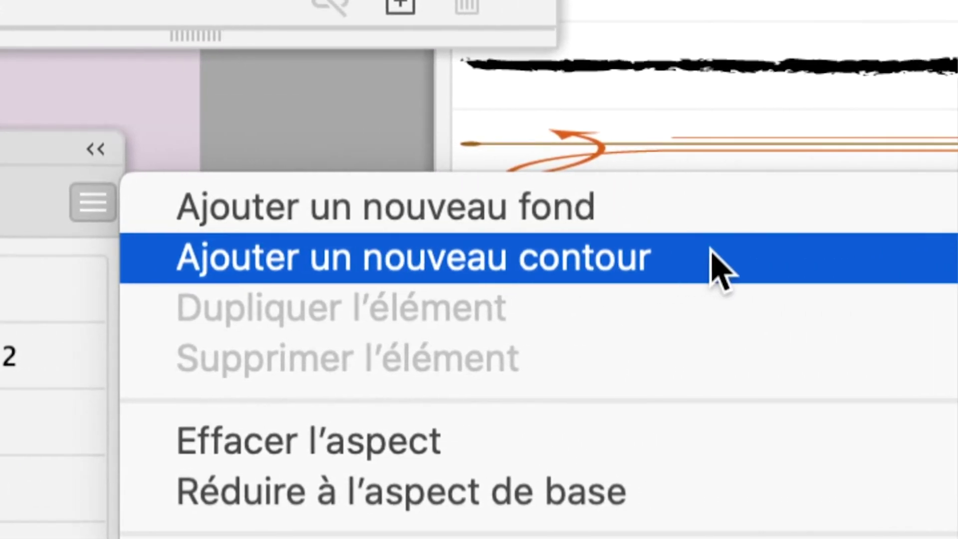
pyautogui.click(712, 251)
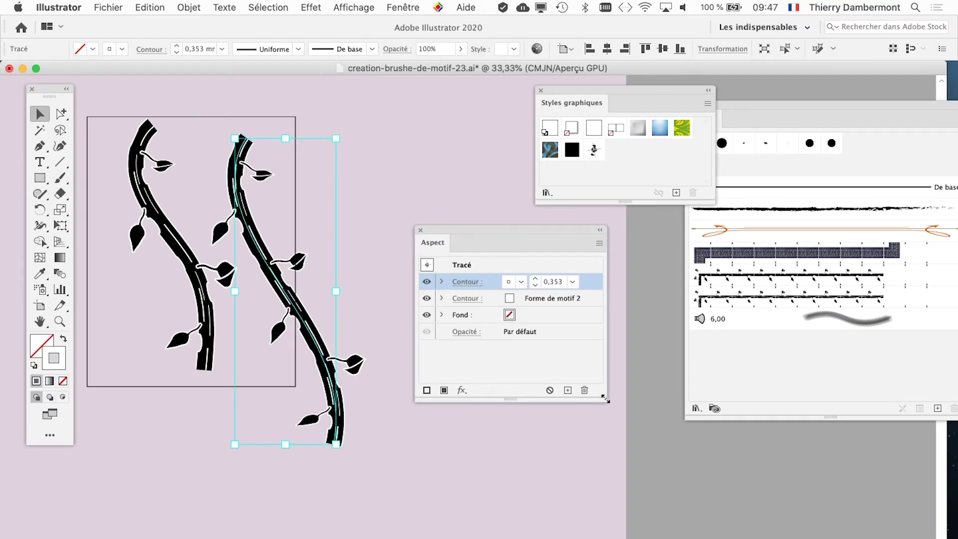
pyautogui.moveTo(606, 400); pyautogui.dragTo(574, 425)
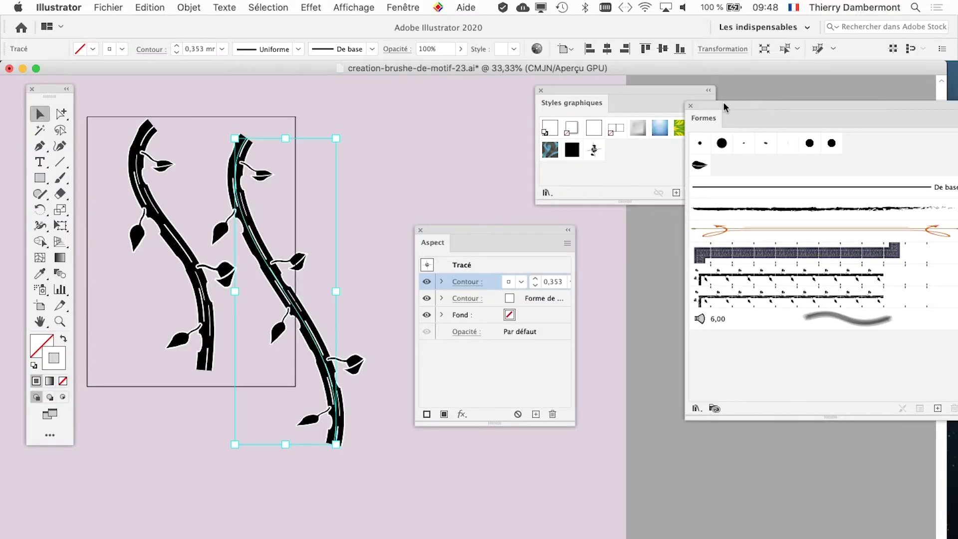
# Apply the Forme diffuse 1 leaf brush to the right vine's new stroke
pyautogui.moveTo(724, 106); pyautogui.dragTo(631, 218)
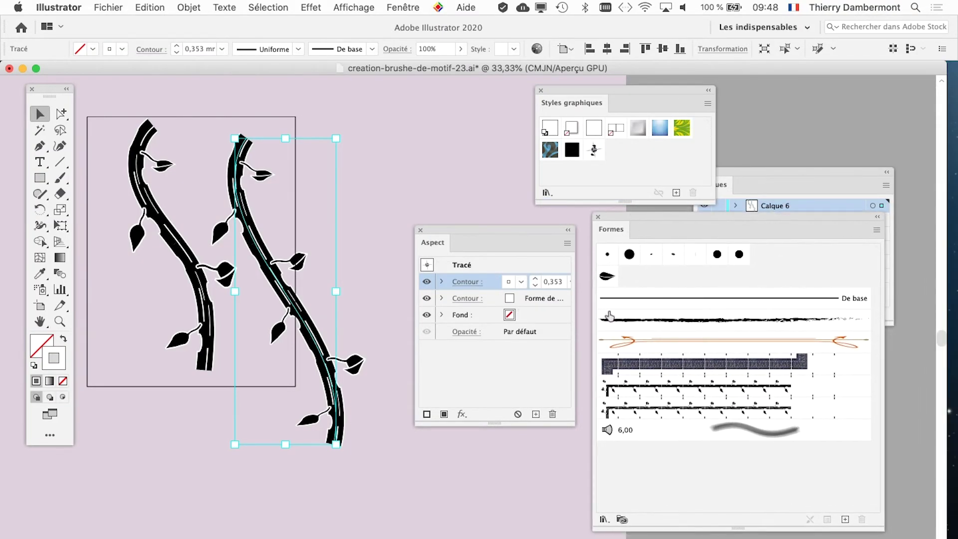
pyautogui.click(604, 280)
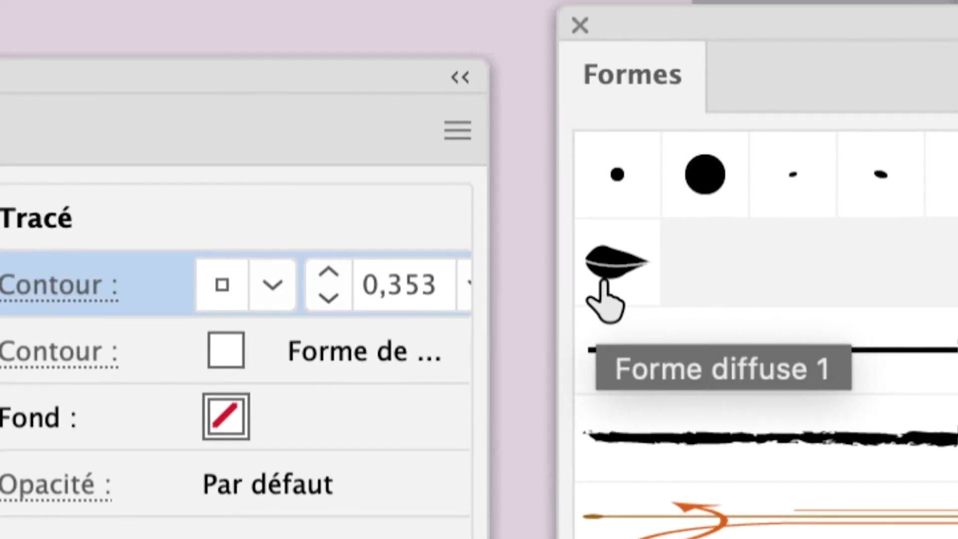
pyautogui.click(603, 281)
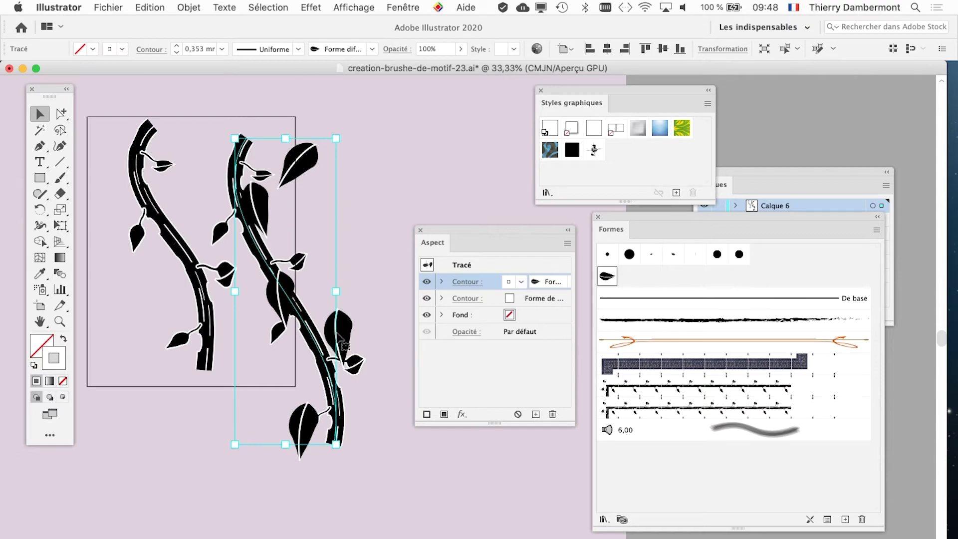
# Return to the Selection tool, toggle the bounding box, and move the brushes and Aspect panels aside
pyautogui.press('a')
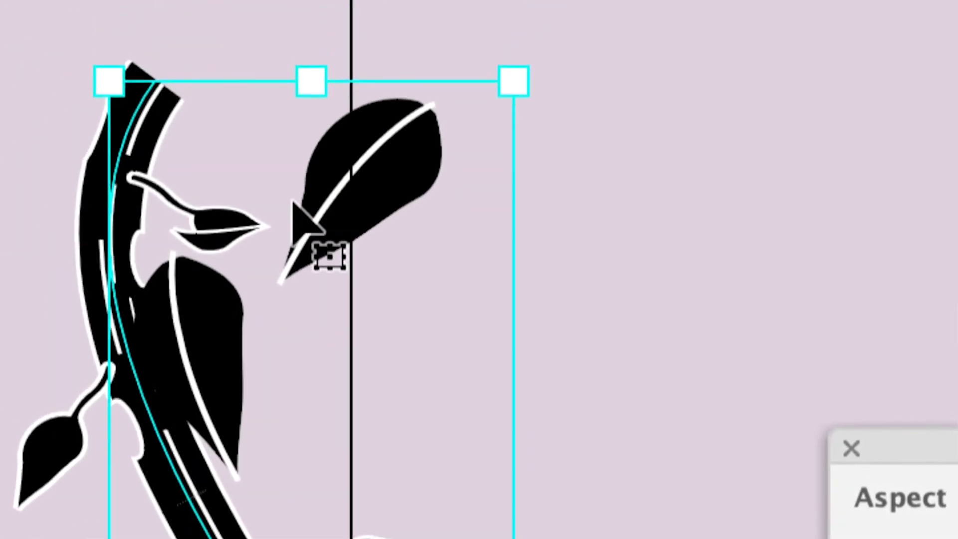
pyautogui.press('a')
pyautogui.press('v')
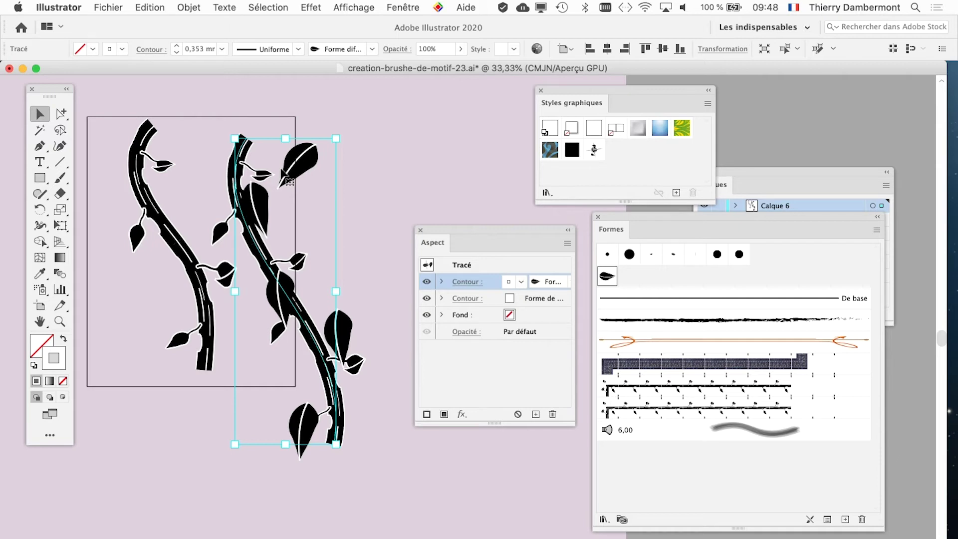
pyautogui.hotkey('ctrl', 'shift', 'b')
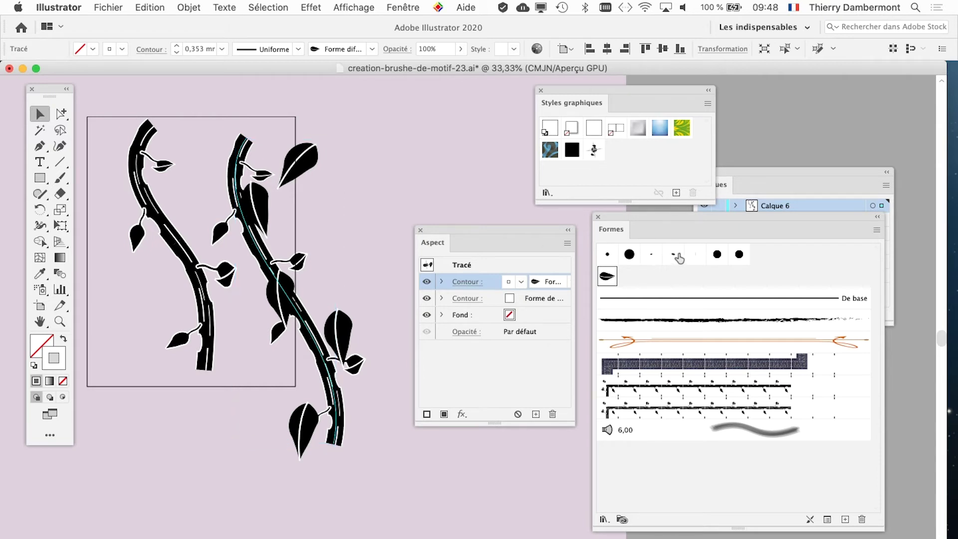
pyautogui.hotkey('ctrl', 'shift', 'b')
pyautogui.moveTo(627, 214); pyautogui.dragTo(641, 217)
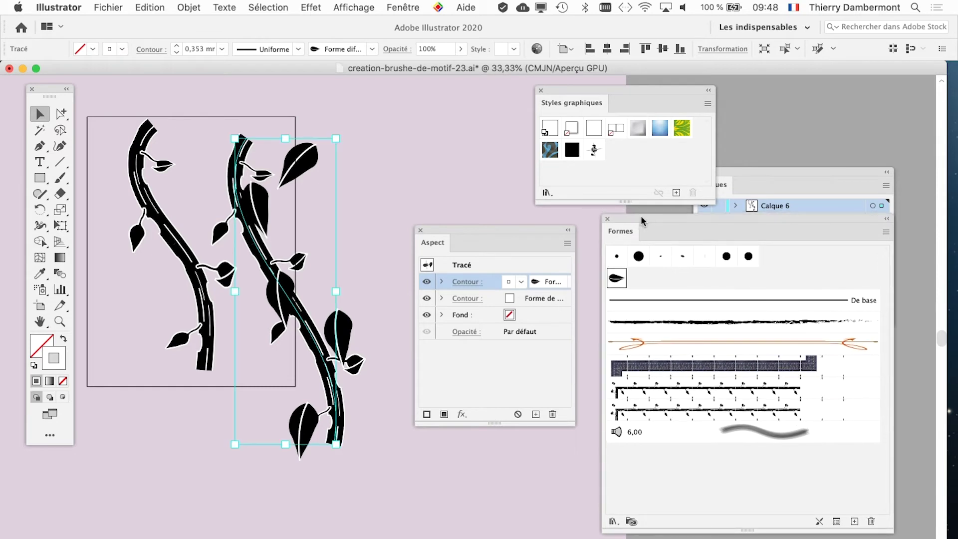
pyautogui.moveTo(518, 229)
pyautogui.mouseDown()
pyautogui.moveTo(123, 523)
pyautogui.moveTo(138, 510)
pyautogui.mouseUp()
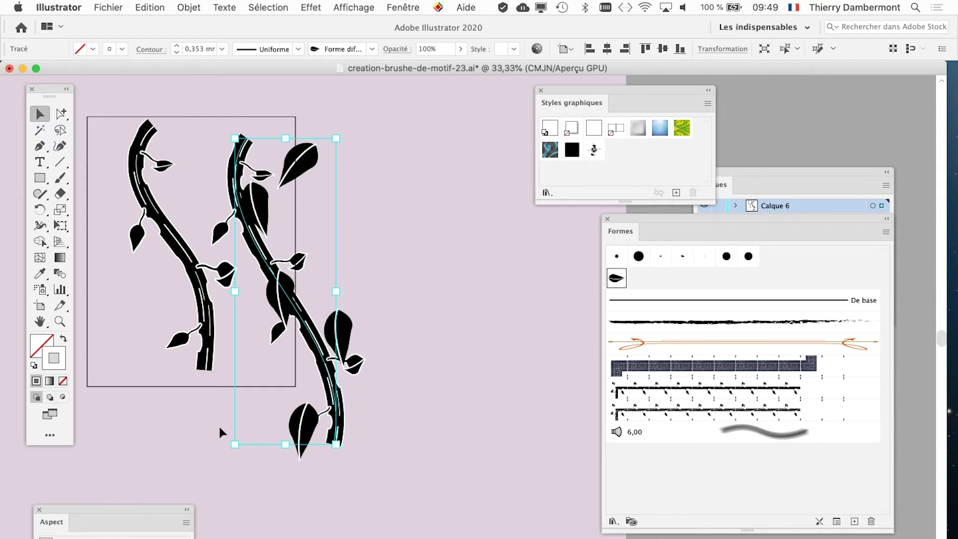
# Reposition the right vine slightly down and left, centring it in view
pyautogui.click(403, 172)
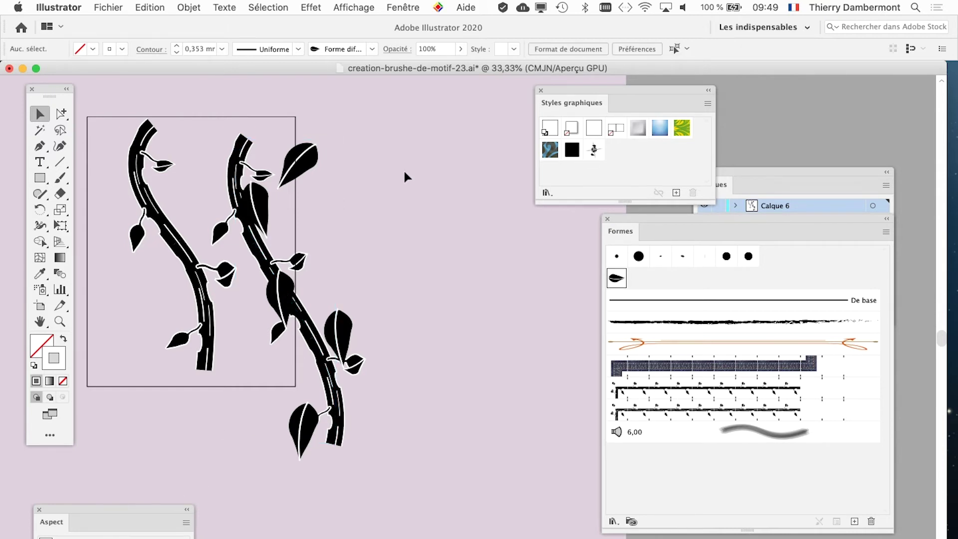
pyautogui.click(264, 248)
pyautogui.press('super+z')
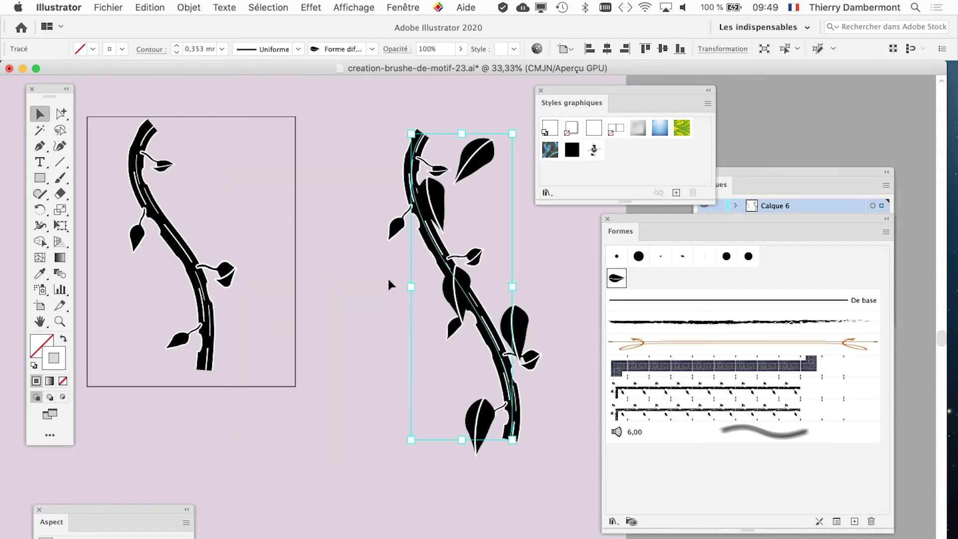
pyautogui.click(387, 276)
pyautogui.moveTo(366, 275); pyautogui.dragTo(285, 260)
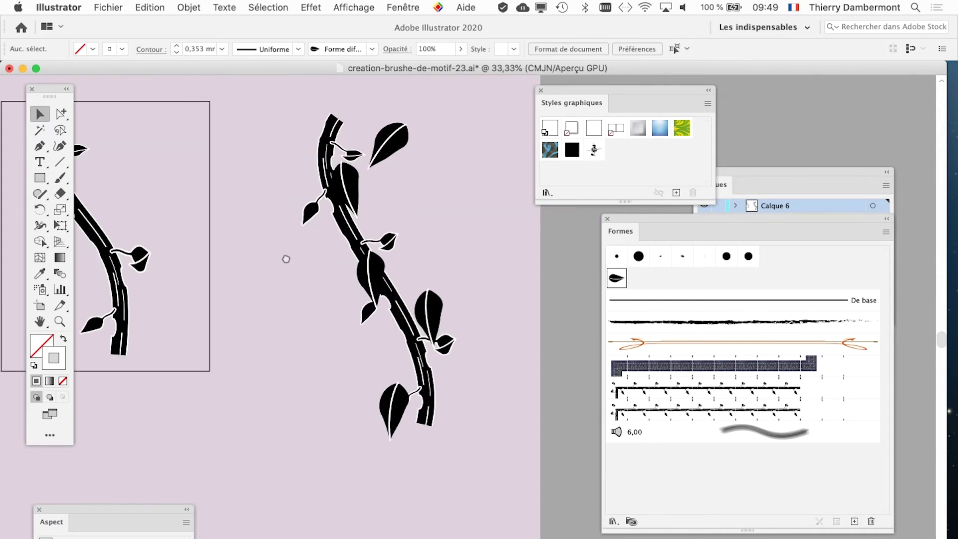
pyautogui.click(330, 167)
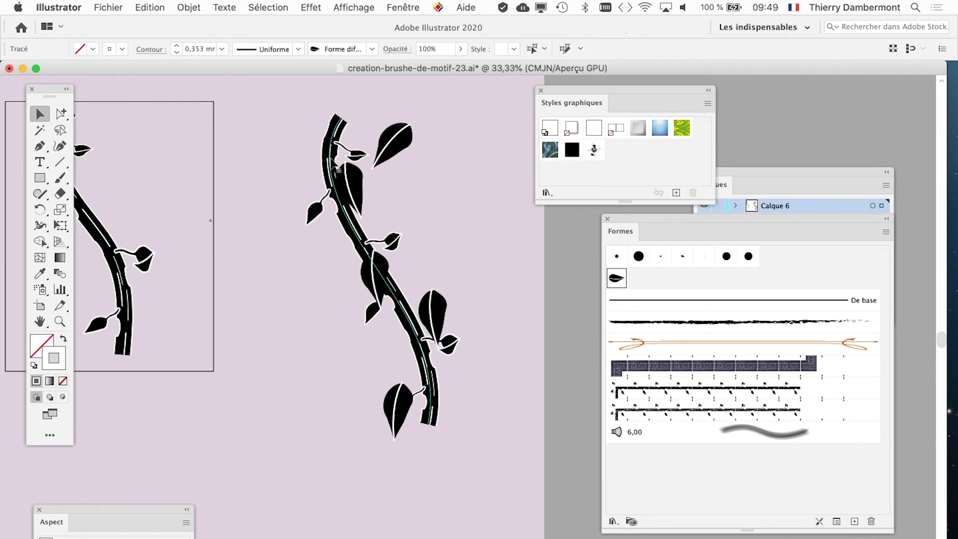
pyautogui.moveTo(325, 176); pyautogui.dragTo(318, 187)
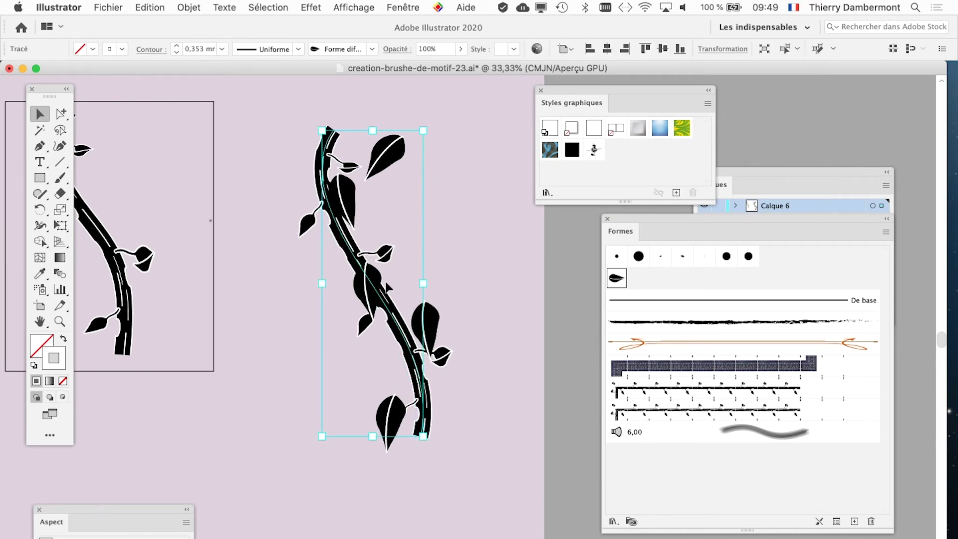
# Deselect, zoom in, and pan up to the vine's upper part and scattered leaves
pyautogui.scroll(2, 433, 344)
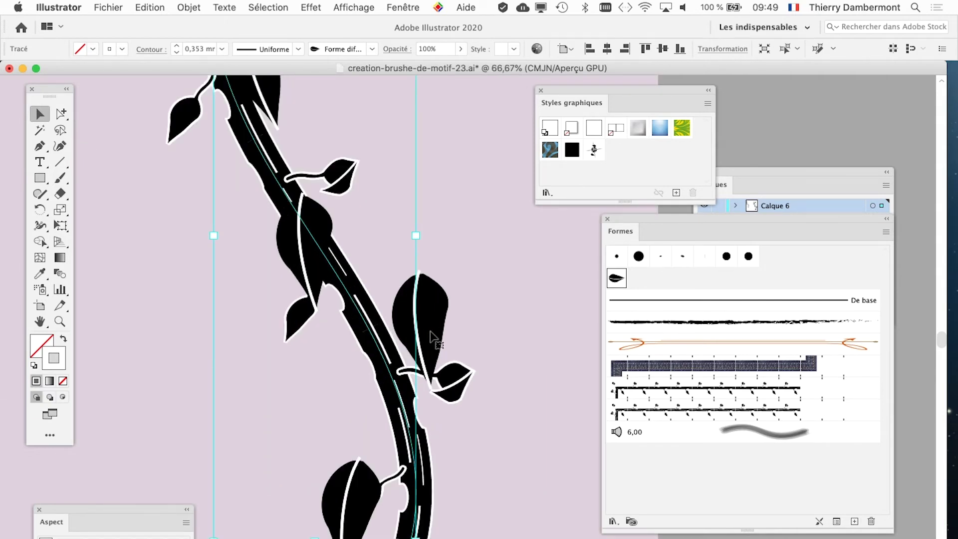
pyautogui.scroll(-1, 518, 273)
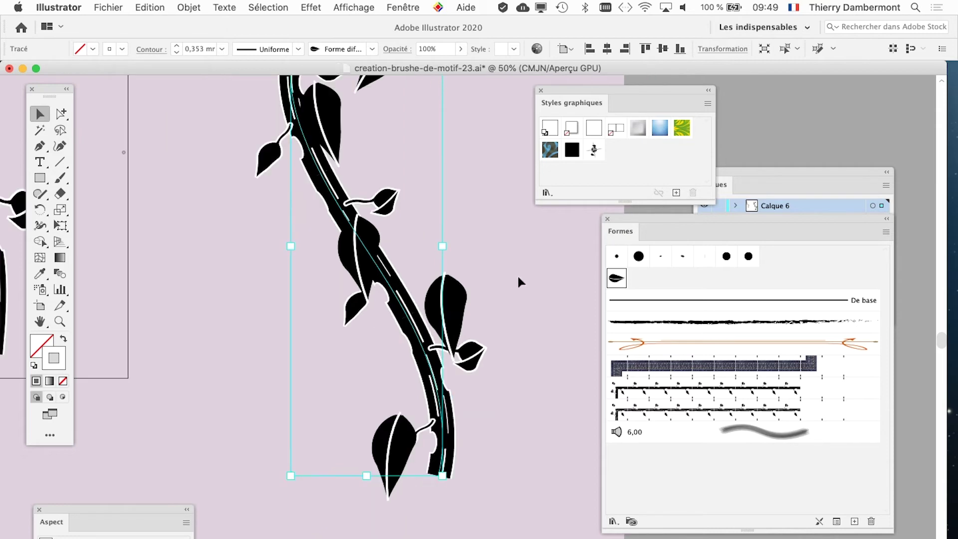
pyautogui.scroll(-1, 517, 274)
pyautogui.click(521, 252)
pyautogui.moveTo(518, 253); pyautogui.dragTo(385, 269)
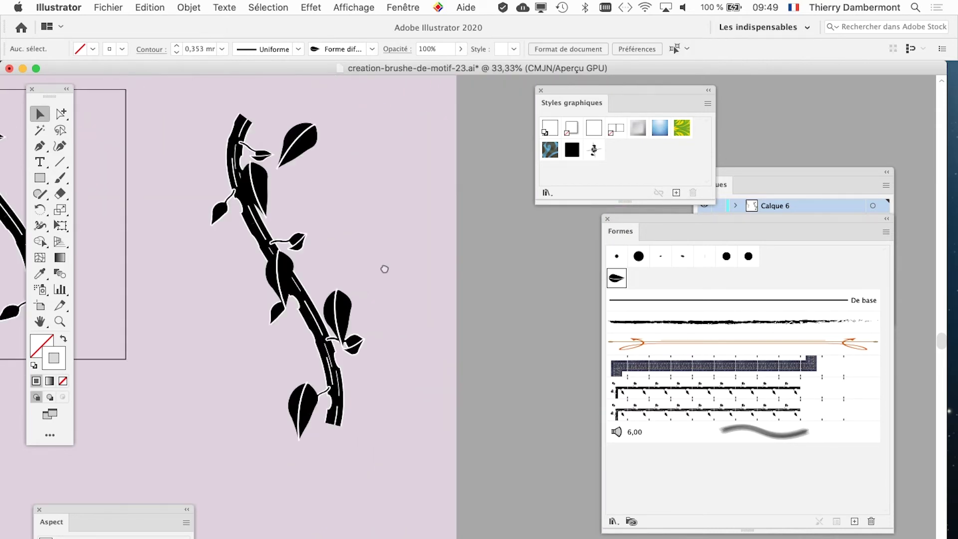
pyautogui.scroll(1, 247, 349)
pyautogui.moveTo(214, 283); pyautogui.dragTo(196, 364)
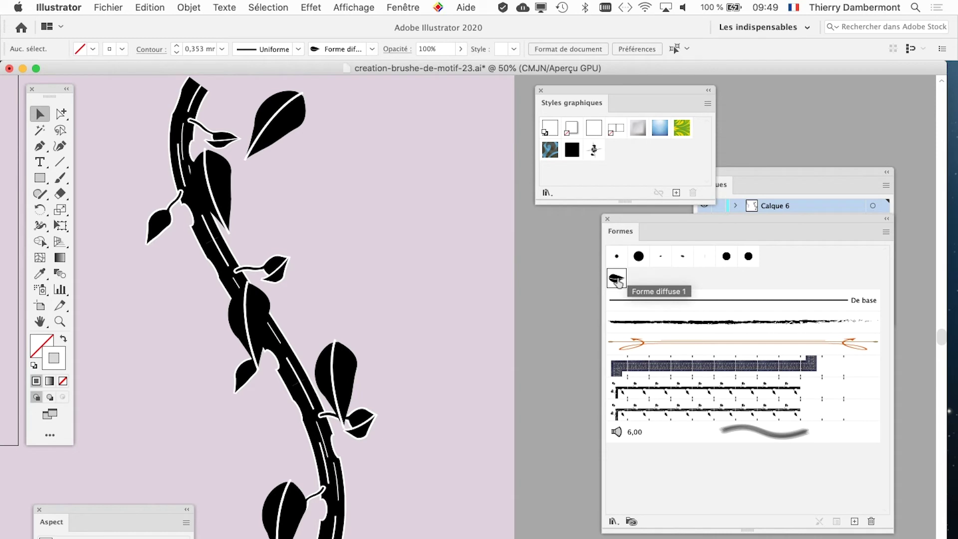
# Open the Forme diffuse 1 brush options and set its fixed leaf size to 54%
pyautogui.click(618, 282)
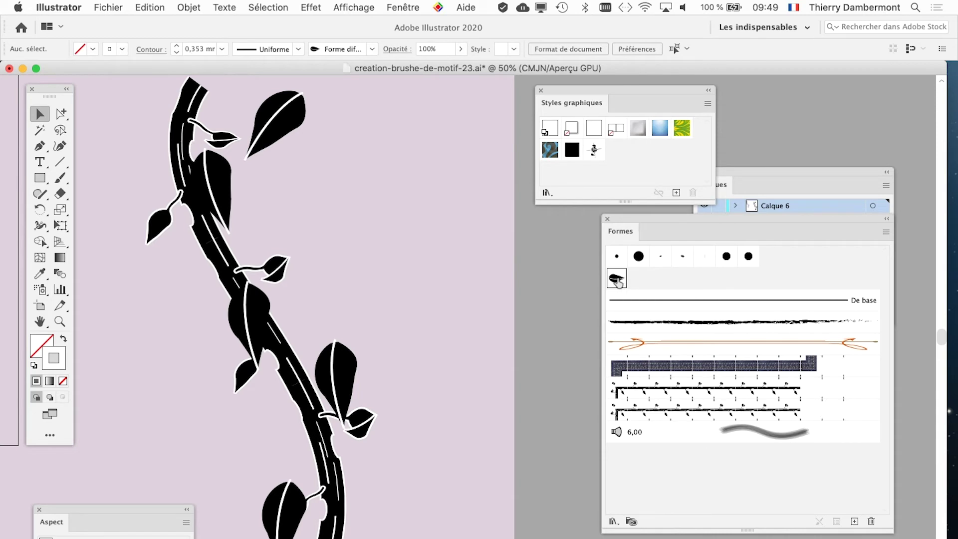
pyautogui.doubleClick(618, 282)
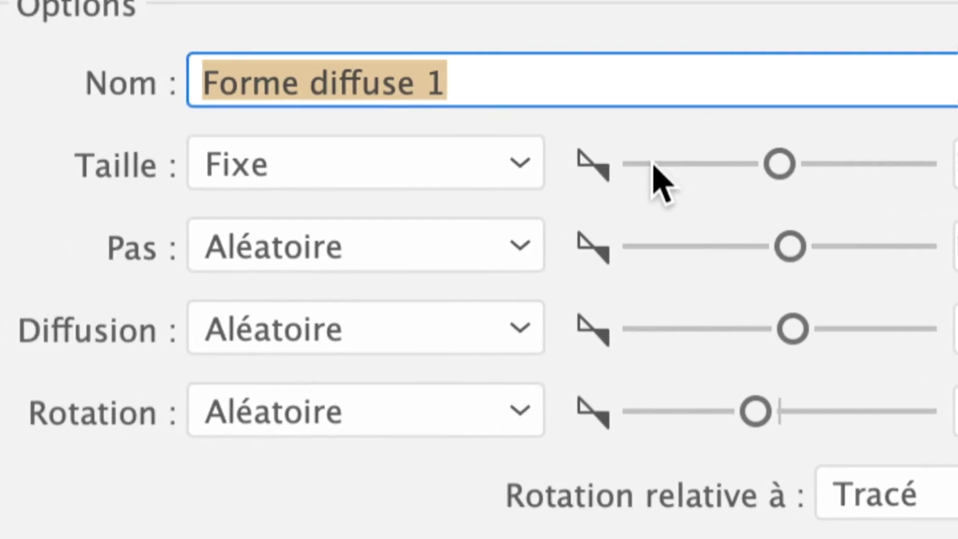
pyautogui.moveTo(678, 167); pyautogui.dragTo(663, 166)
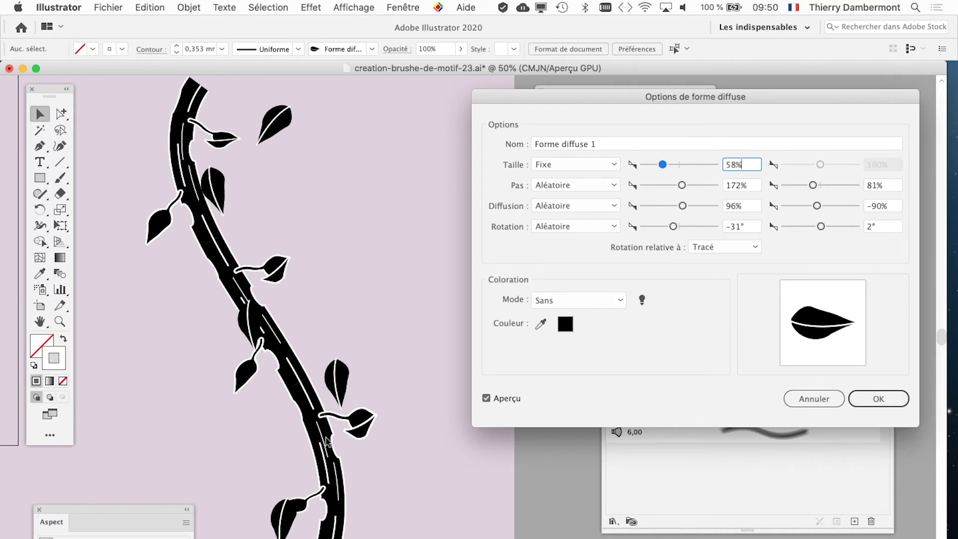
pyautogui.moveTo(666, 166); pyautogui.dragTo(664, 167)
pyautogui.click(663, 166)
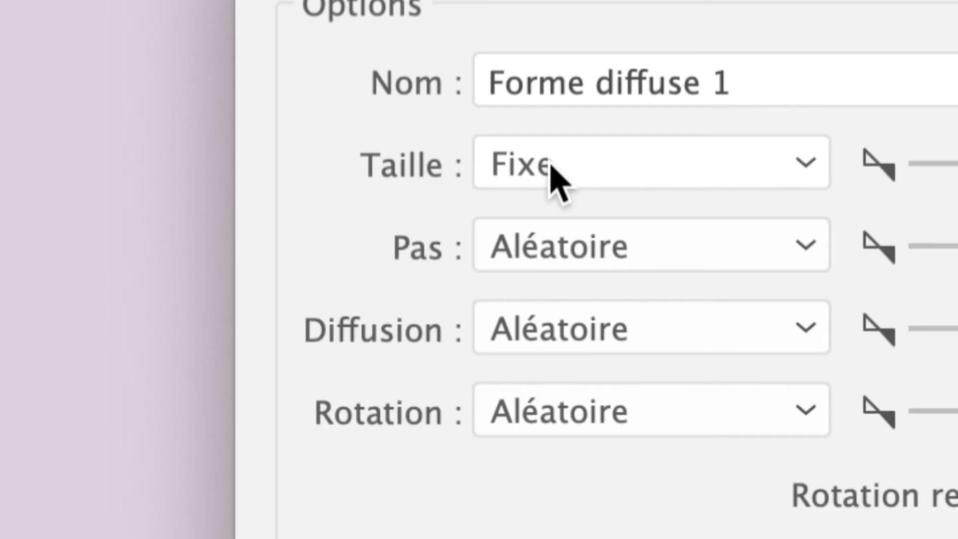
# Make Forme diffuse 1 leaf size vary randomly between 42% and 72%, and confirm
pyautogui.click(554, 172)
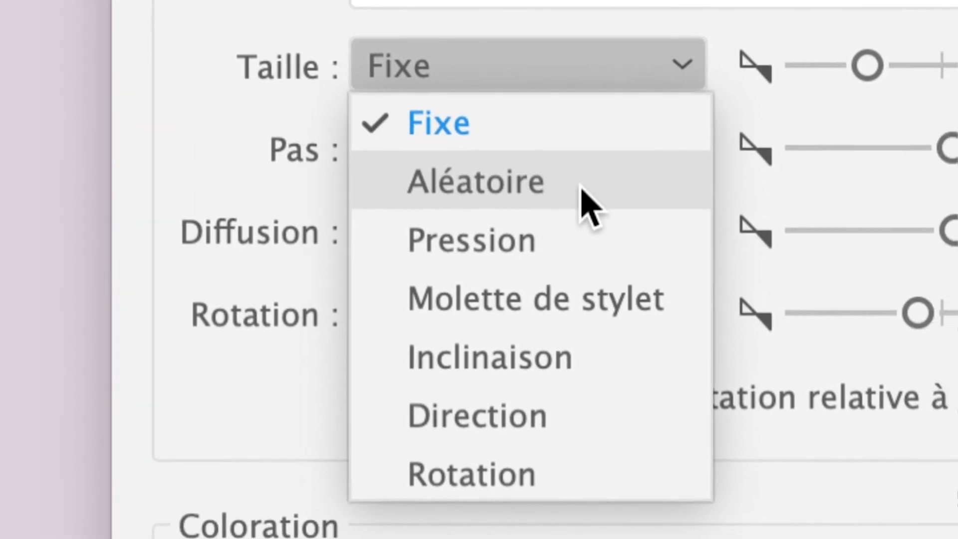
pyautogui.click(580, 187)
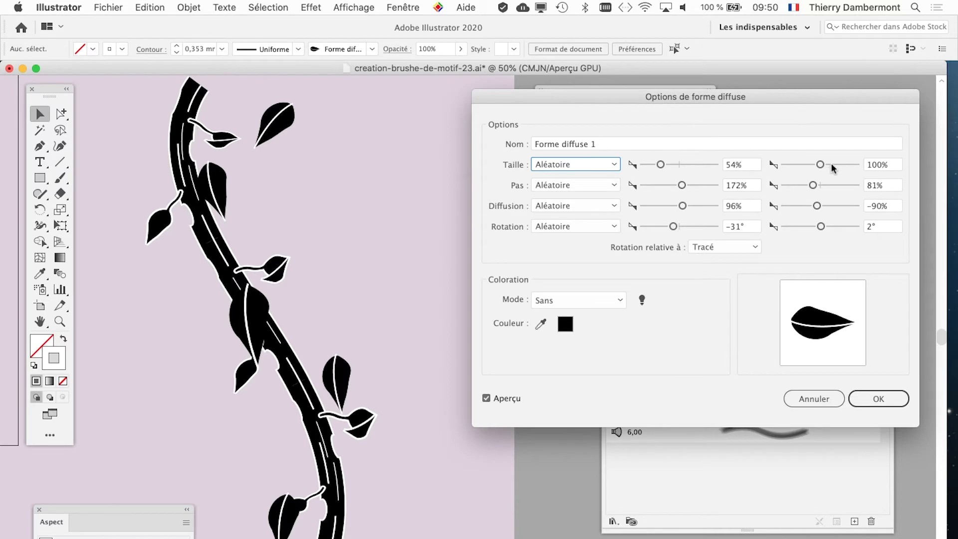
pyautogui.moveTo(820, 164); pyautogui.dragTo(811, 166)
pyautogui.moveTo(661, 165); pyautogui.dragTo(655, 165)
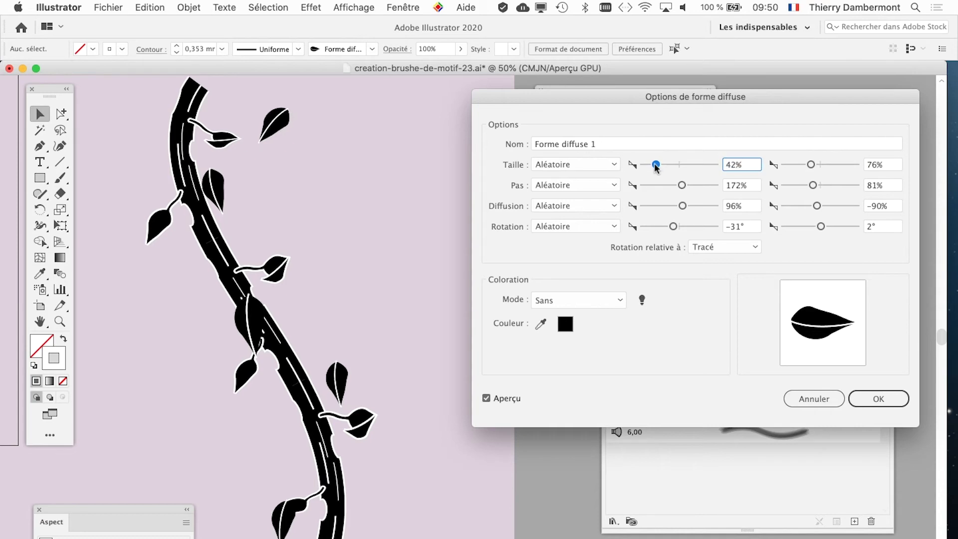
pyautogui.moveTo(811, 164); pyautogui.dragTo(817, 165)
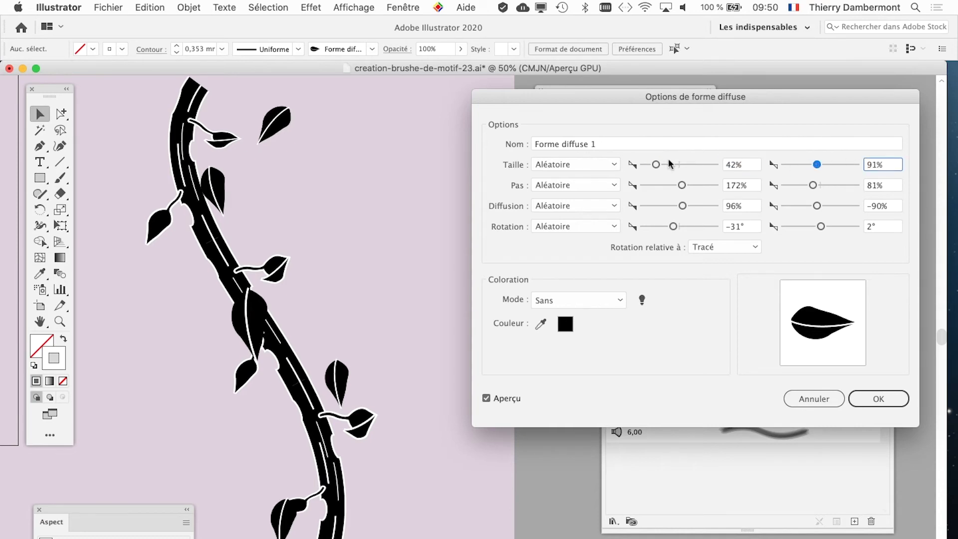
pyautogui.moveTo(656, 164); pyautogui.dragTo(650, 165)
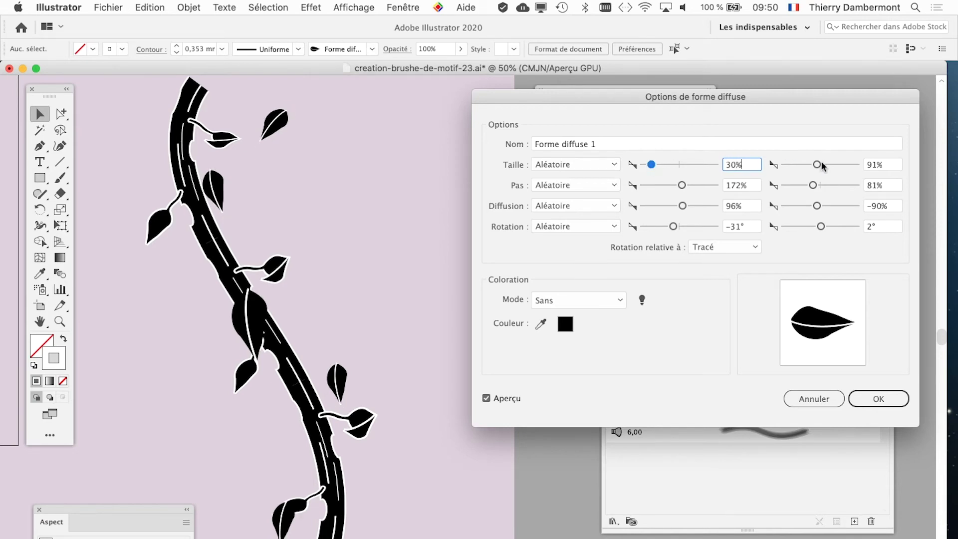
pyautogui.moveTo(817, 164); pyautogui.dragTo(809, 166)
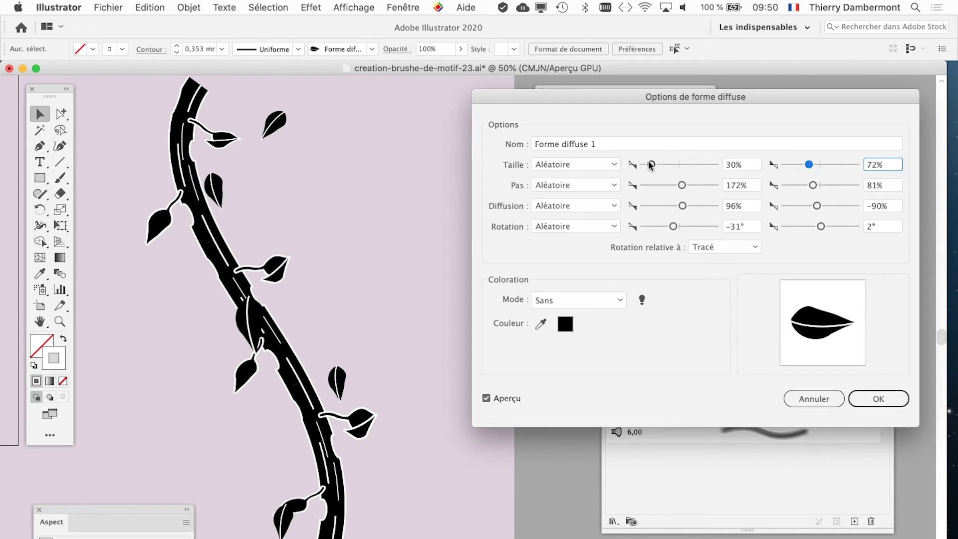
pyautogui.moveTo(652, 166); pyautogui.dragTo(657, 166)
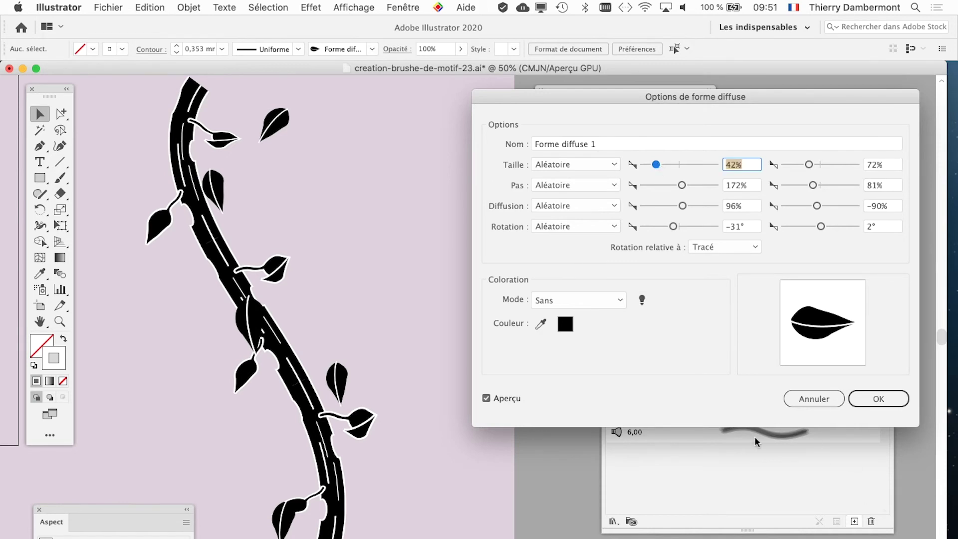
pyautogui.click(881, 402)
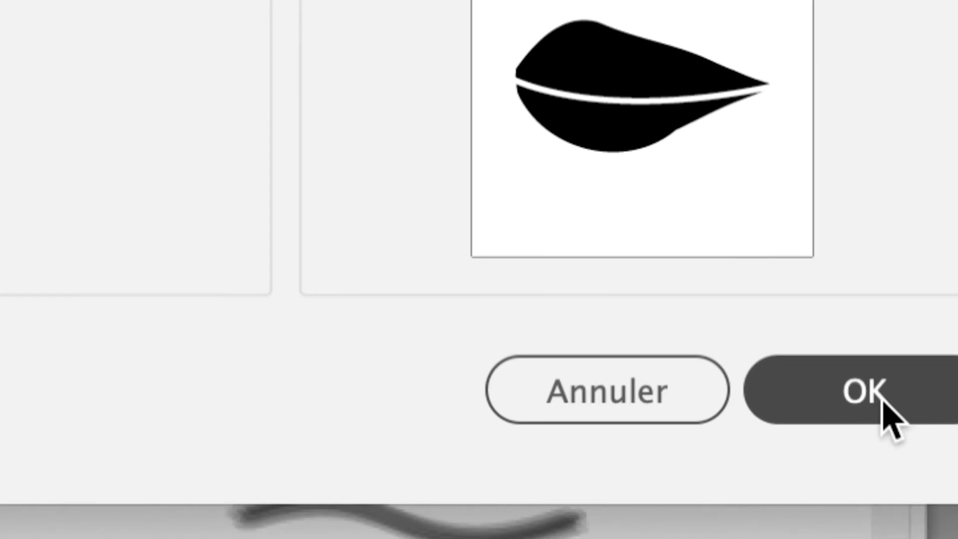
pyautogui.click(883, 403)
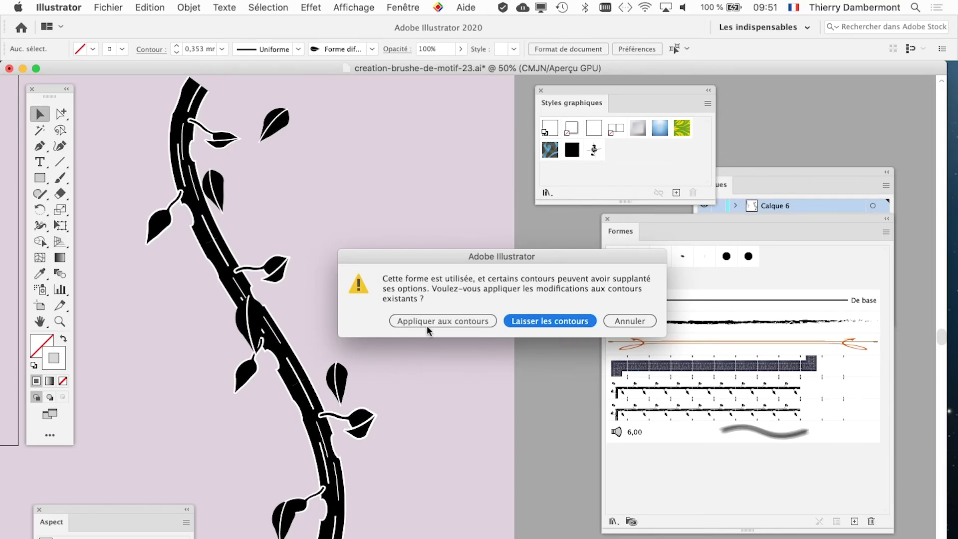
# Apply the updated Forme diffuse 1 settings to the vines already drawn with it
pyautogui.click(429, 323)
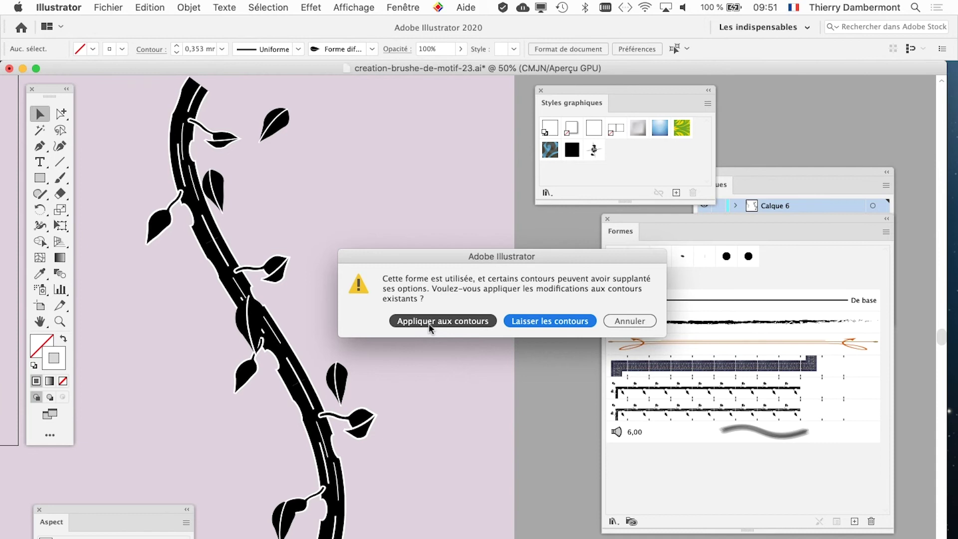
pyautogui.click(429, 323)
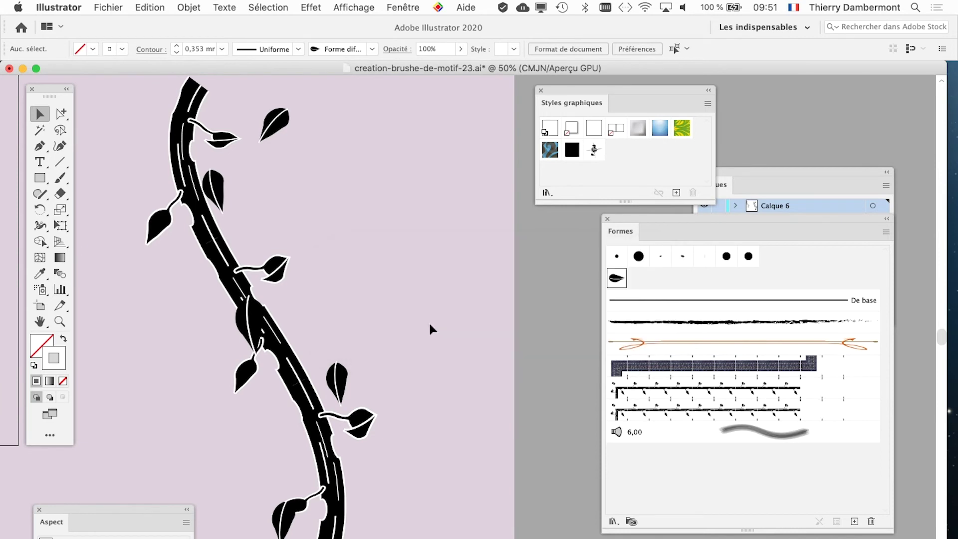
pyautogui.scroll(-1, 490, 378)
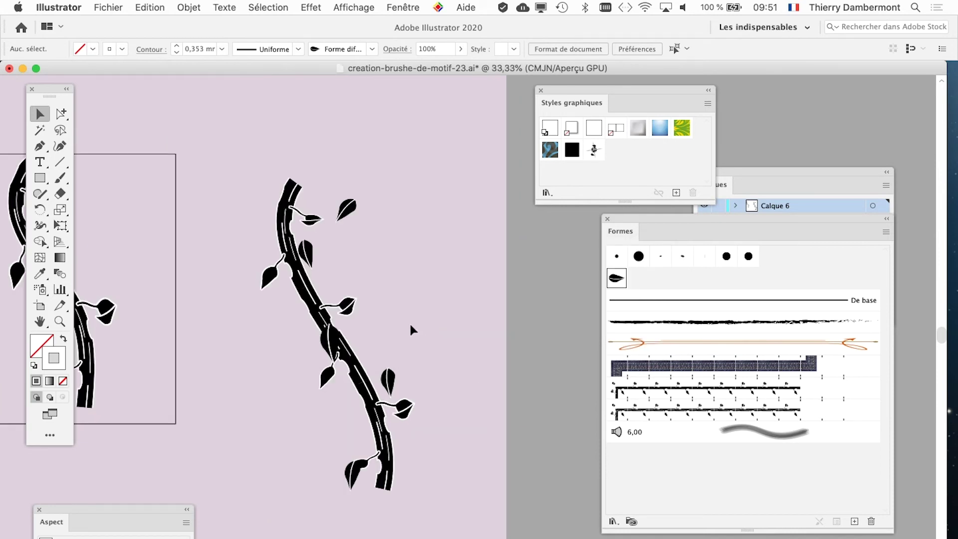
pyautogui.hscroll(3, 409, 321)
pyautogui.moveTo(337, 330); pyautogui.dragTo(418, 310)
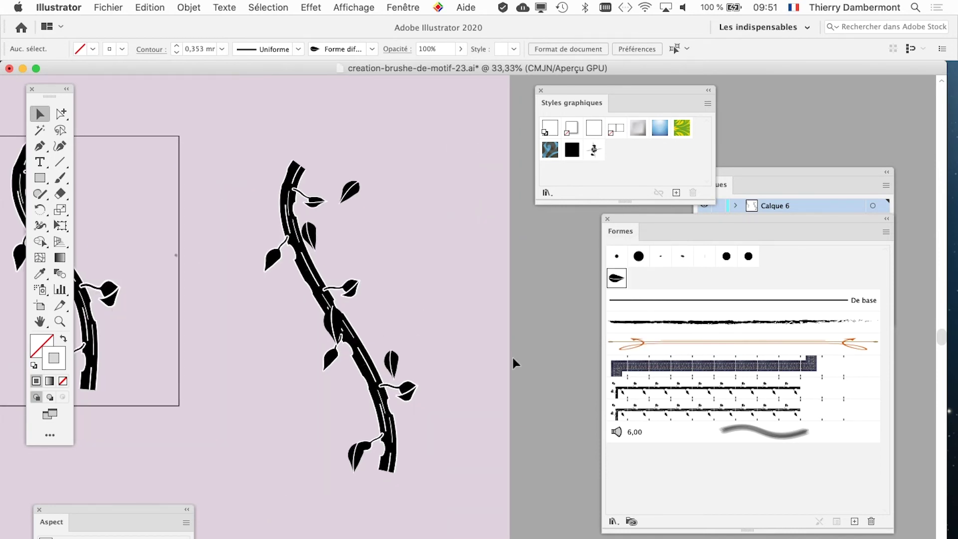
# Move the first vine left and paint a new curved brush stroke on the right
pyautogui.click(313, 265)
pyautogui.moveTo(171, 235); pyautogui.dragTo(172, 235)
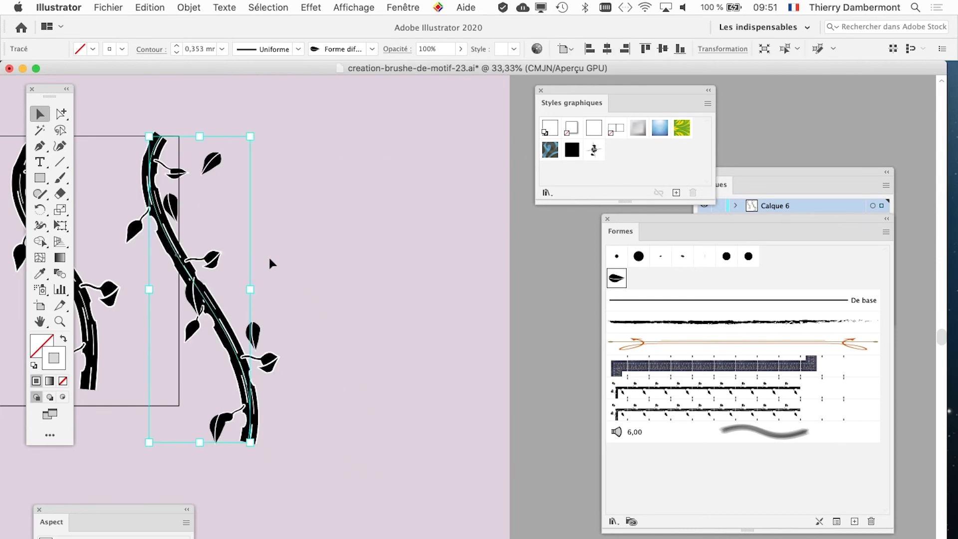
pyautogui.click(60, 178)
pyautogui.moveTo(286, 179); pyautogui.dragTo(398, 501)
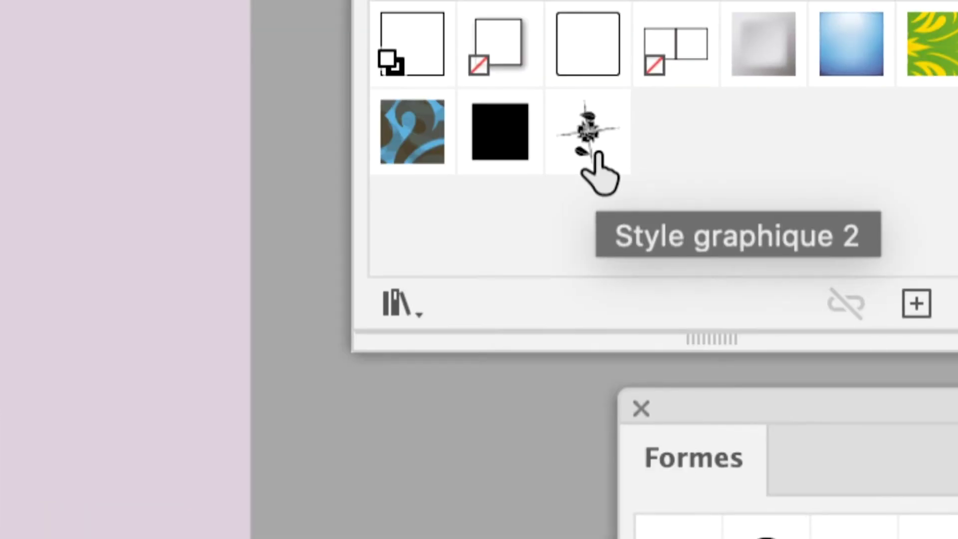
# Give the newly painted stroke the Style graphique 2 leafy vine style
pyautogui.click(595, 154)
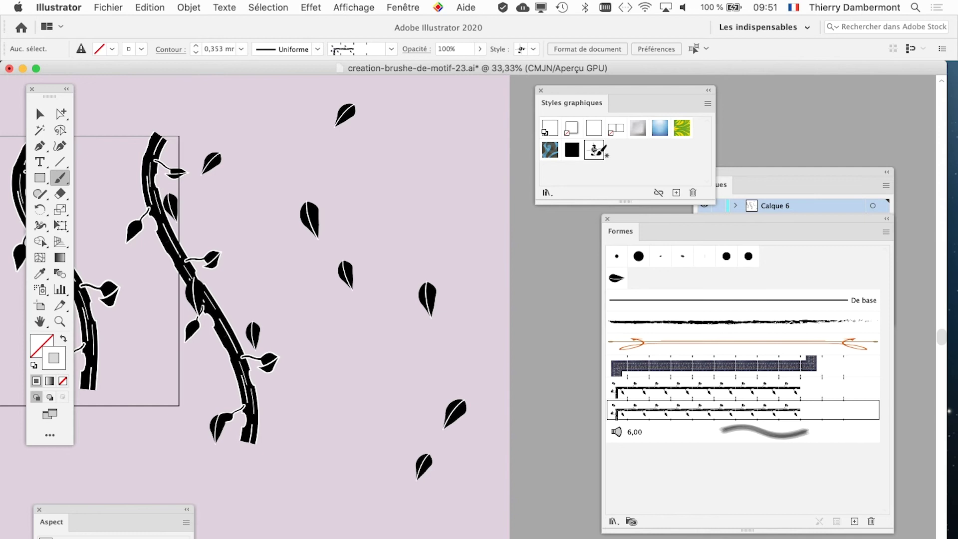
pyautogui.moveTo(596, 150); pyautogui.dragTo(377, 206)
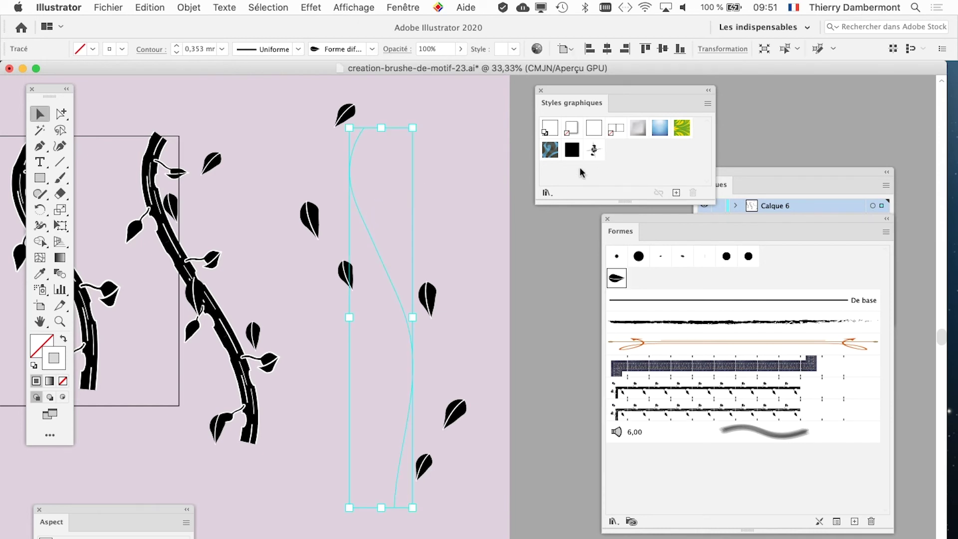
pyautogui.click(594, 152)
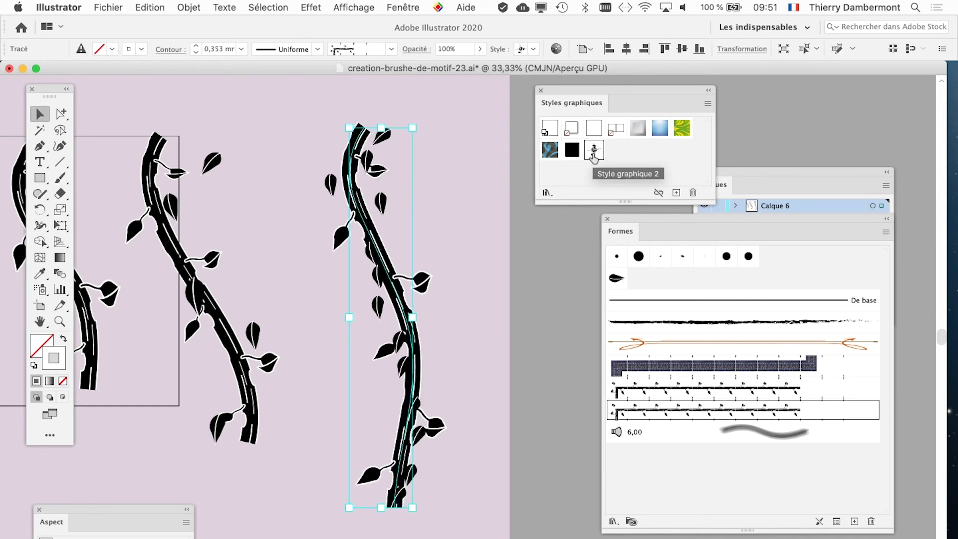
pyautogui.hotkey('ctrl', 'shift', 'b')
pyautogui.hscroll(10, 449, 299)
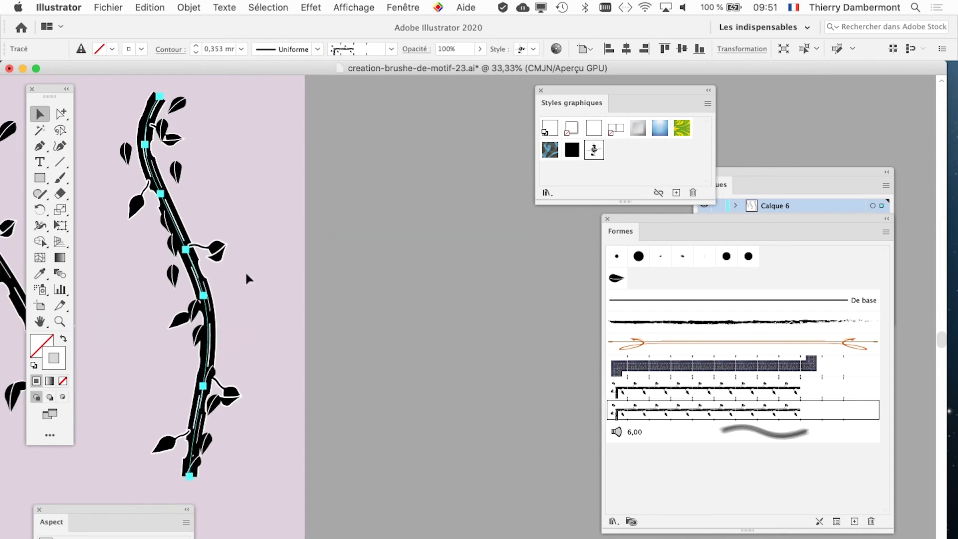
# Paint two new vine strokes and reposition the arching vine
pyautogui.click(59, 177)
pyautogui.moveTo(433, 138); pyautogui.dragTo(385, 176)
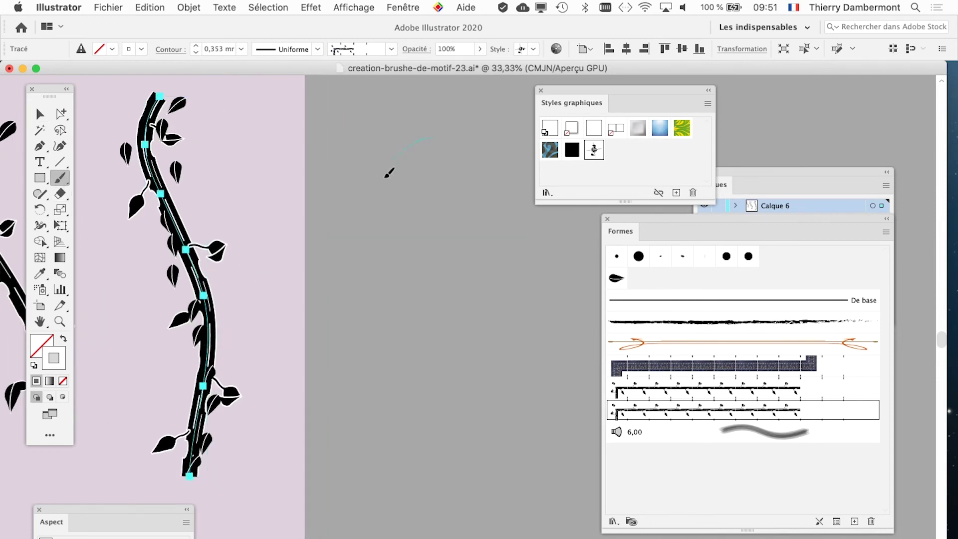
pyautogui.moveTo(553, 501); pyautogui.dragTo(552, 505)
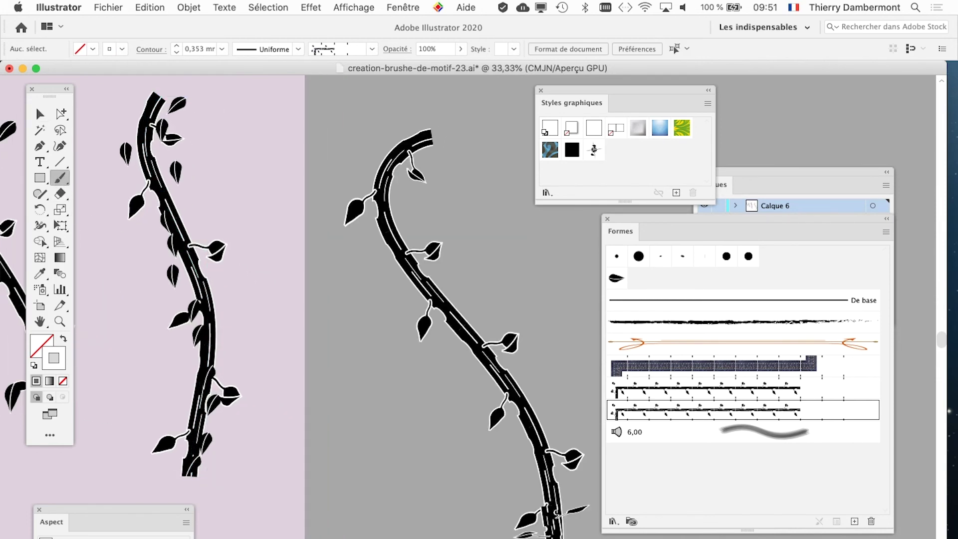
pyautogui.hscroll(10, 354, 159)
pyautogui.moveTo(475, 364); pyautogui.dragTo(549, 457)
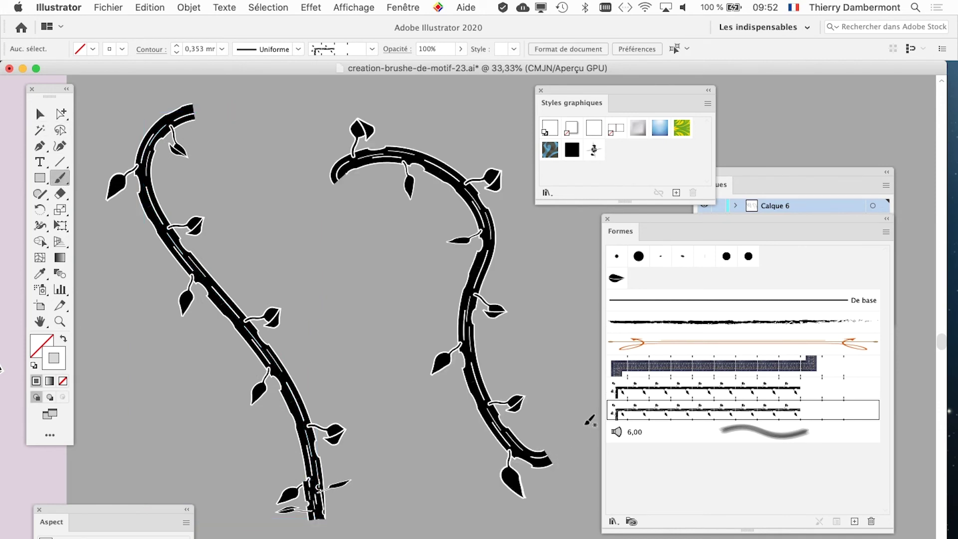
pyautogui.press('v')
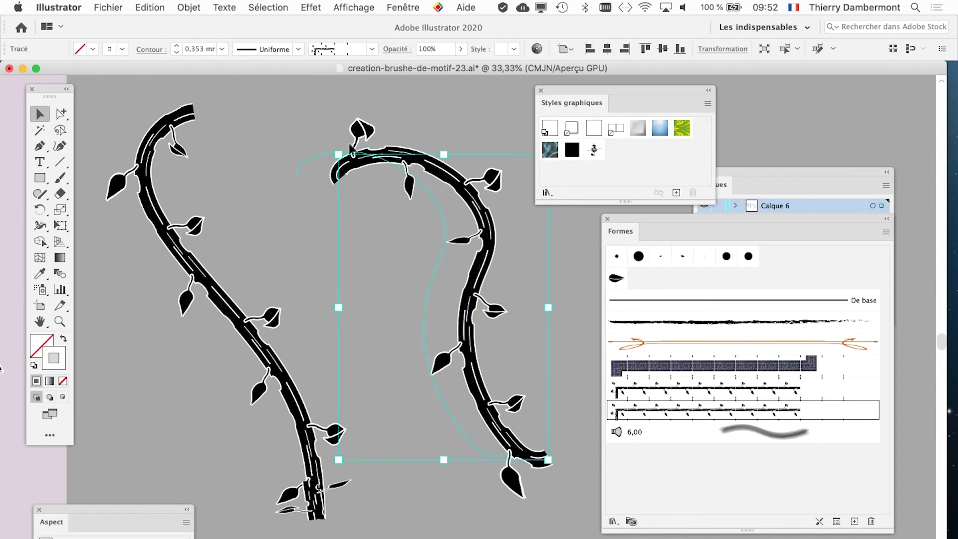
pyautogui.moveTo(441, 176); pyautogui.dragTo(336, 143)
pyautogui.moveTo(416, 179)
pyautogui.mouseDown()
pyautogui.moveTo(433, 187)
pyautogui.moveTo(377, 239)
pyautogui.mouseUp()
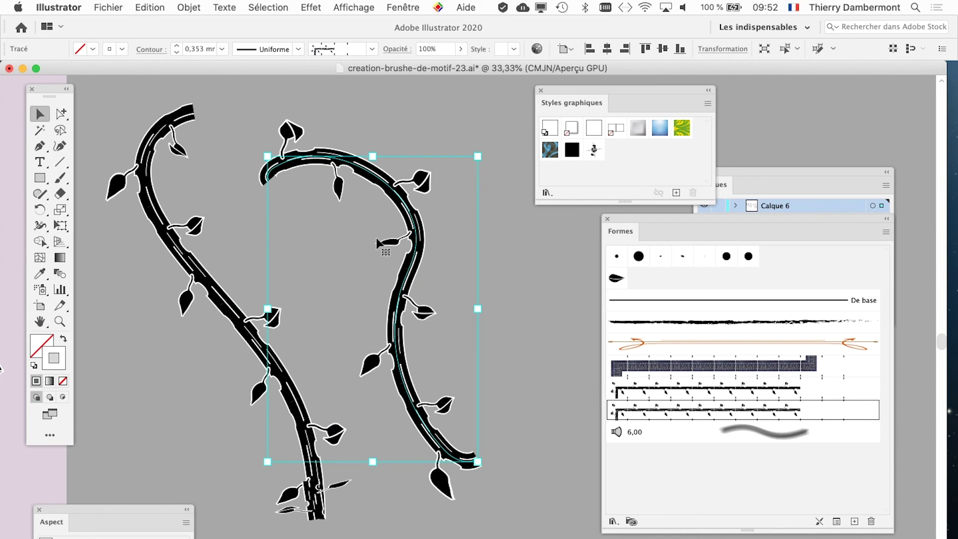
# Redraw the arching vine along a new curve and extend it with a short stroke
pyautogui.click(60, 178)
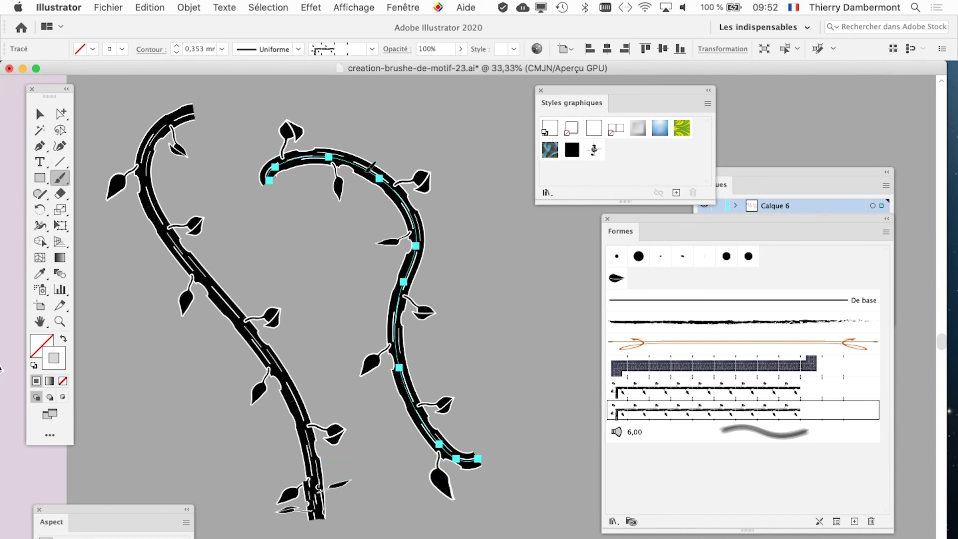
pyautogui.moveTo(371, 168); pyautogui.dragTo(565, 421)
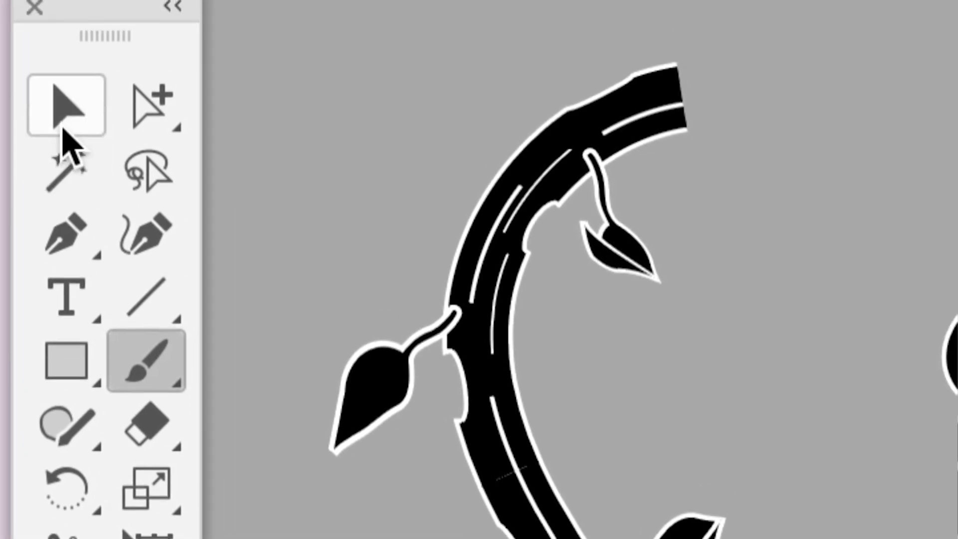
pyautogui.click(62, 128)
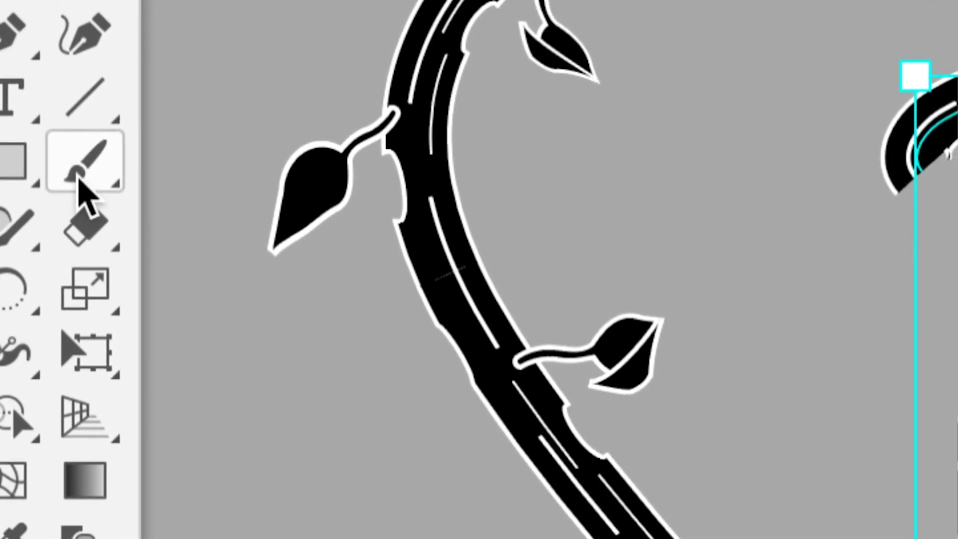
pyautogui.click(79, 180)
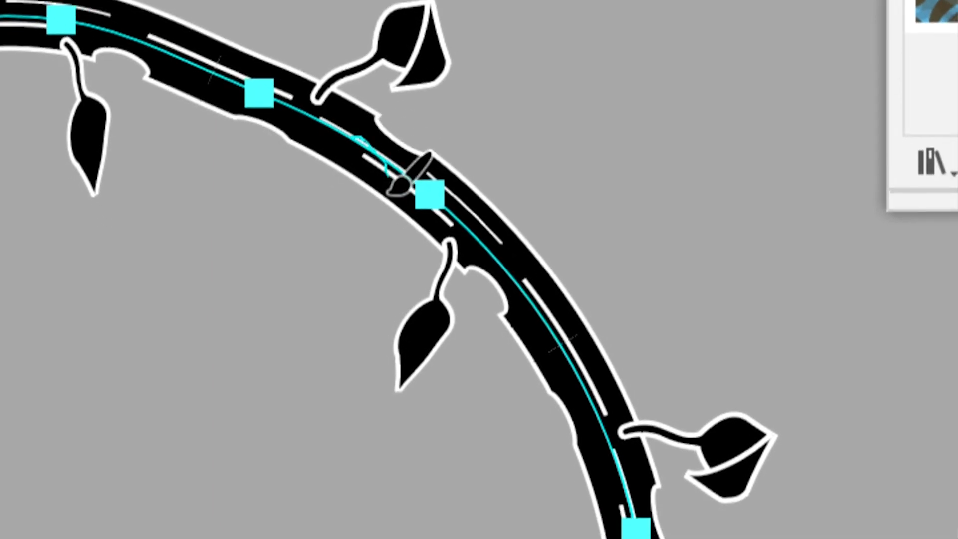
pyautogui.moveTo(396, 181)
pyautogui.mouseDown()
pyautogui.moveTo(391, 244)
pyautogui.moveTo(391, 224)
pyautogui.mouseUp()
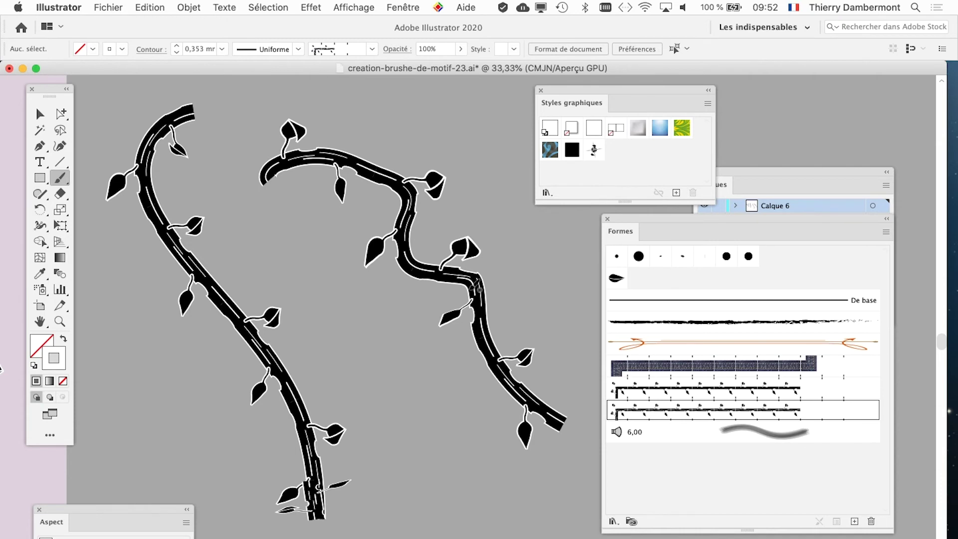
# Select the right-hand vine and redraw its path smoothly down to the bottom
pyautogui.press('v')
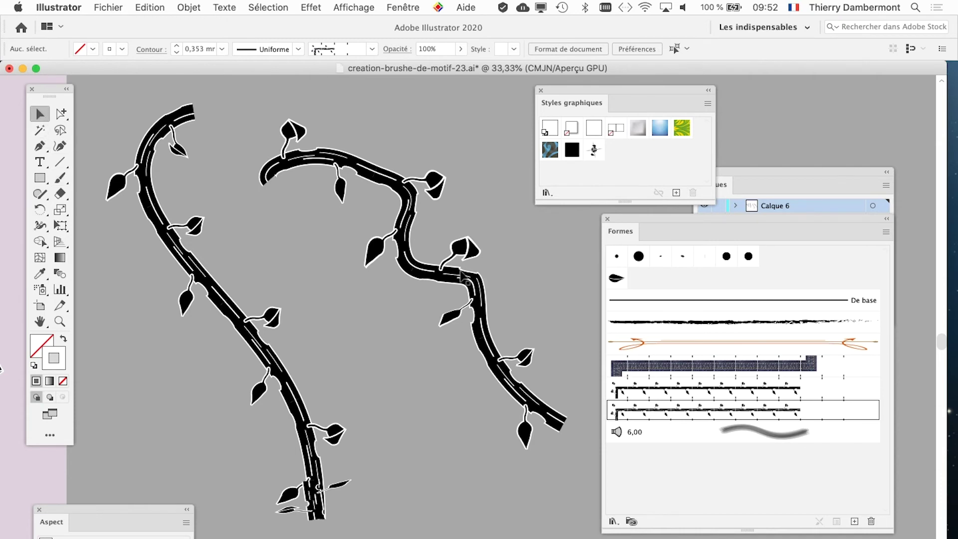
pyautogui.click(458, 274)
pyautogui.click(59, 177)
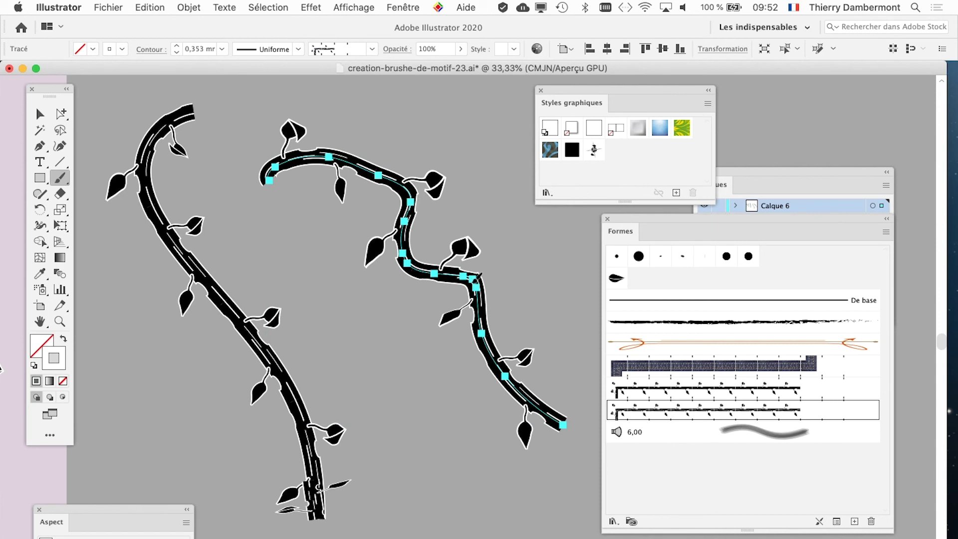
pyautogui.moveTo(476, 277); pyautogui.dragTo(494, 520)
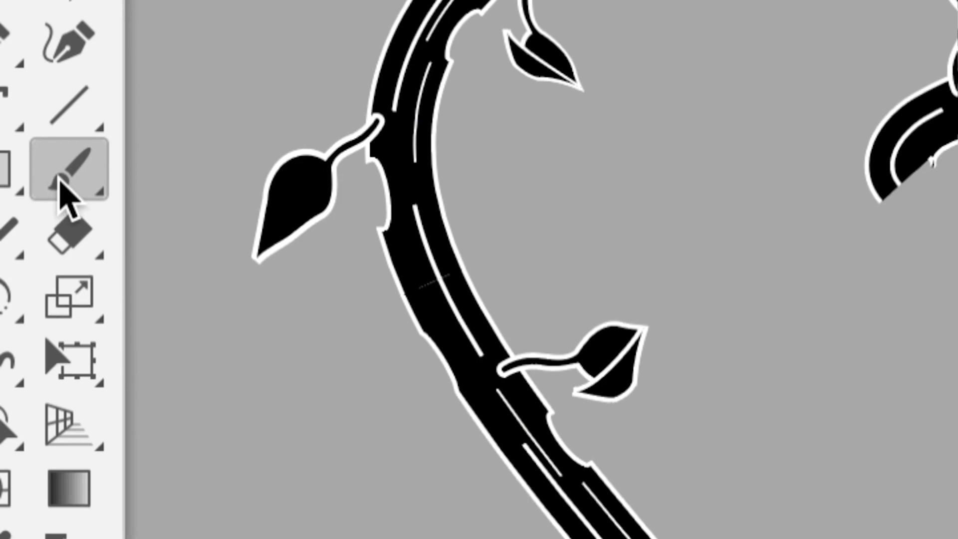
# Enable Conserver la sélection in the Paintbrush Tool Options
pyautogui.doubleClick(60, 182)
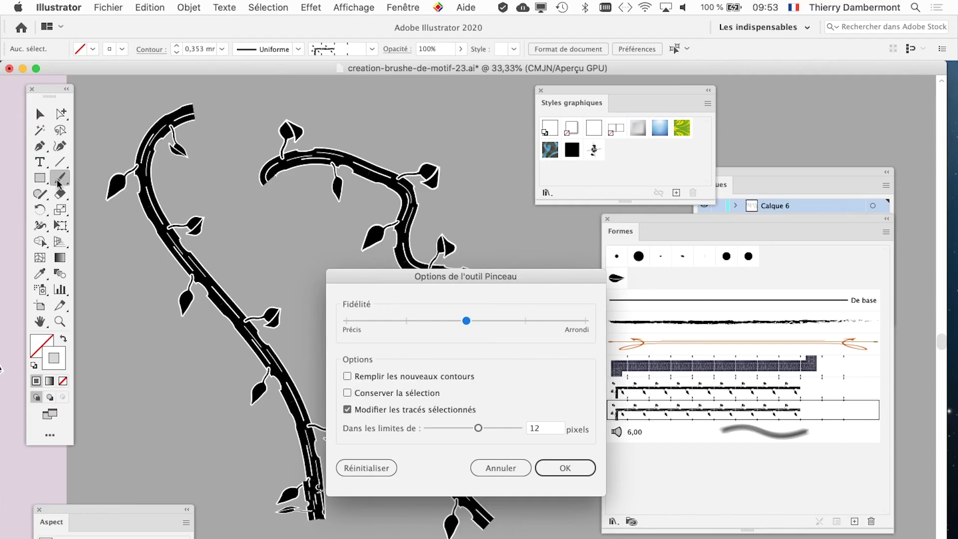
pyautogui.moveTo(365, 281); pyautogui.dragTo(260, 124)
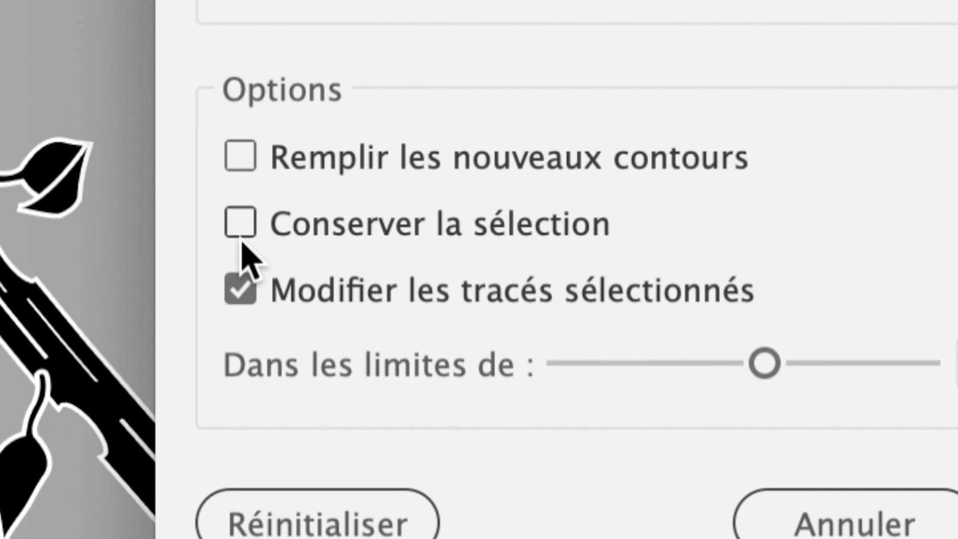
pyautogui.click(244, 230)
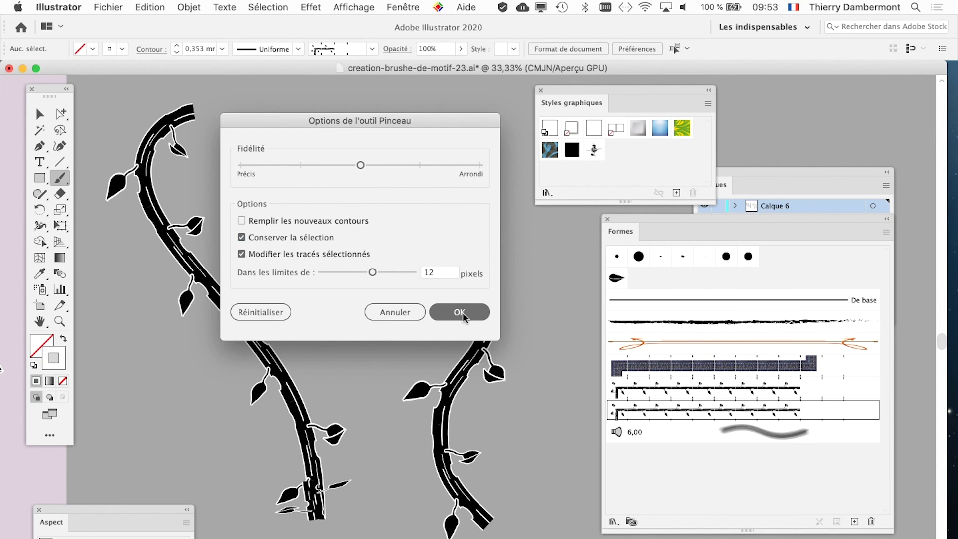
pyautogui.click(459, 313)
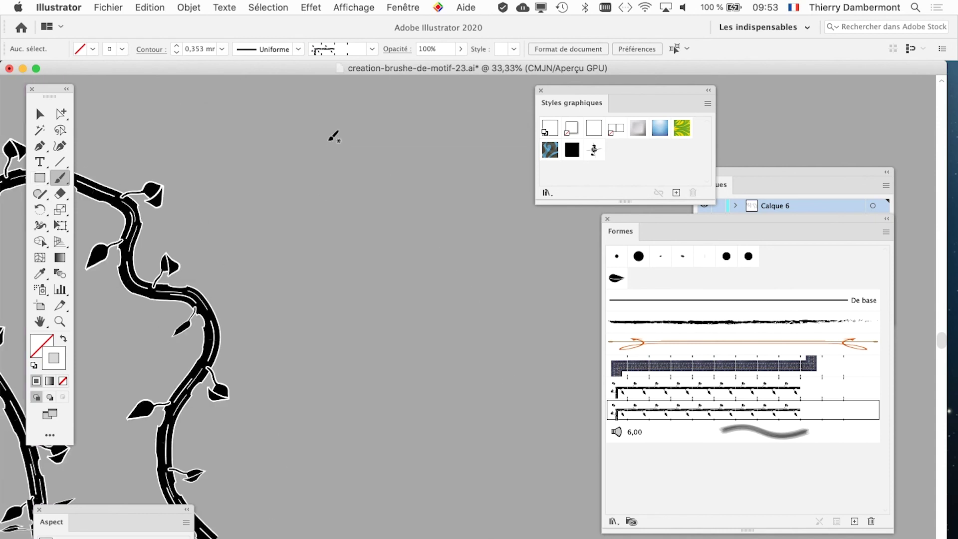
# Paint a new leafy vine stroke and reshape it several times into a rising loop
pyautogui.moveTo(325, 136); pyautogui.dragTo(430, 419)
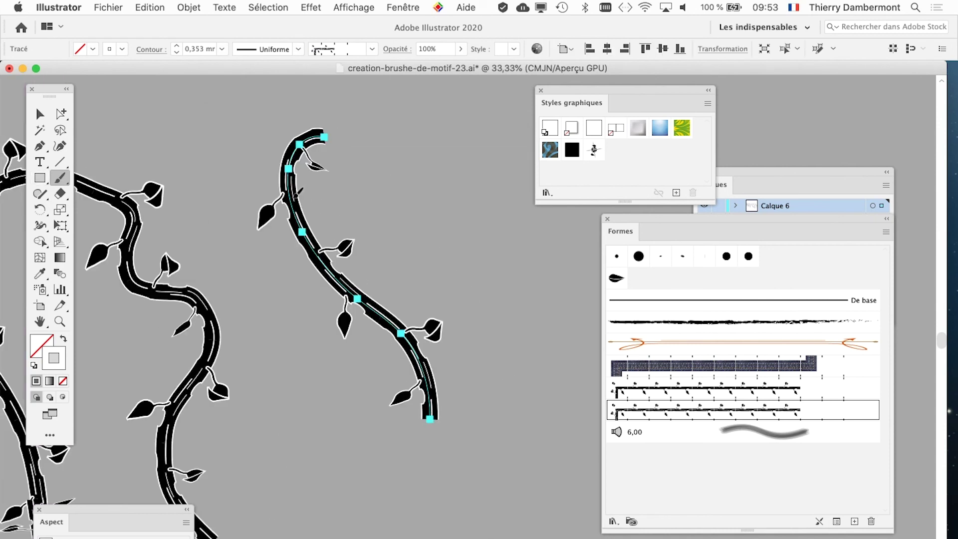
pyautogui.moveTo(296, 197); pyautogui.dragTo(425, 476)
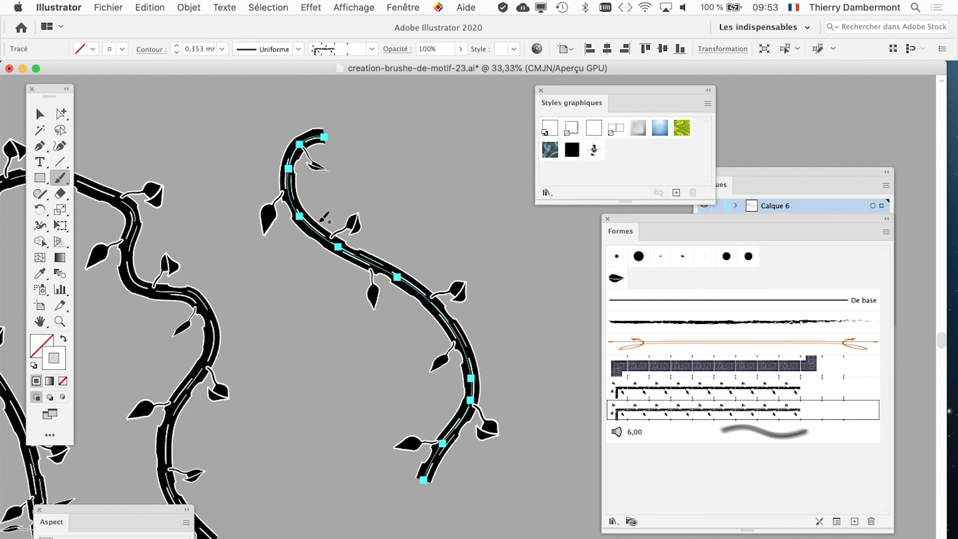
pyautogui.moveTo(363, 237); pyautogui.dragTo(403, 127)
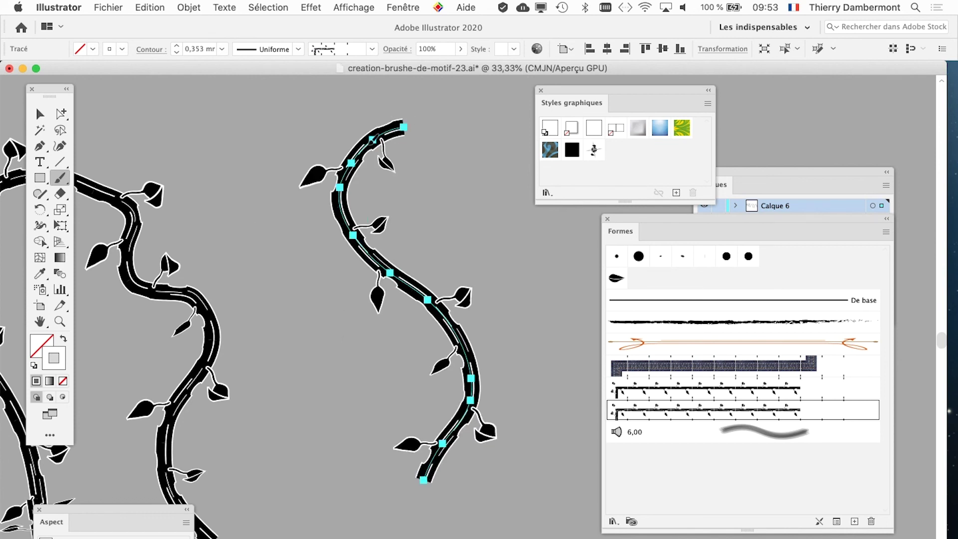
pyautogui.moveTo(421, 287); pyautogui.dragTo(550, 486)
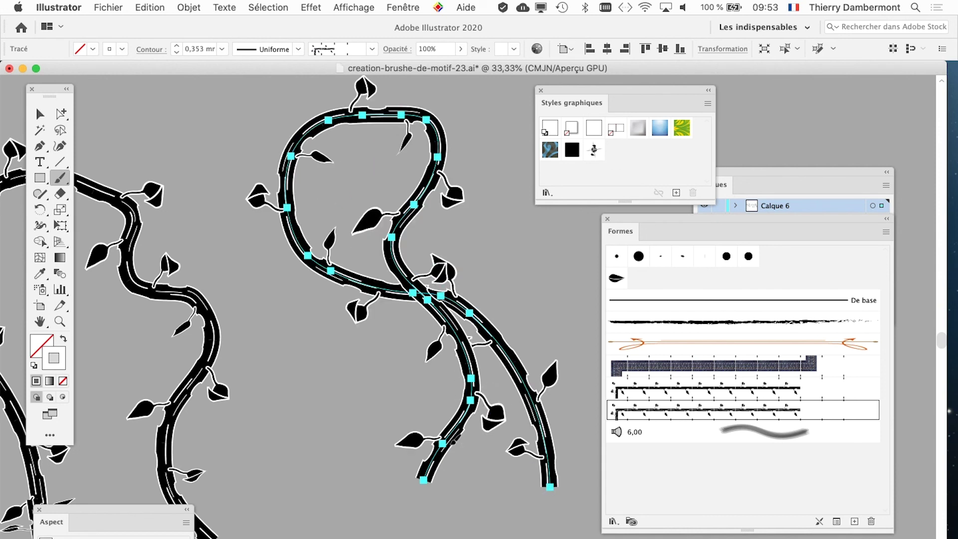
pyautogui.moveTo(454, 438); pyautogui.dragTo(482, 142)
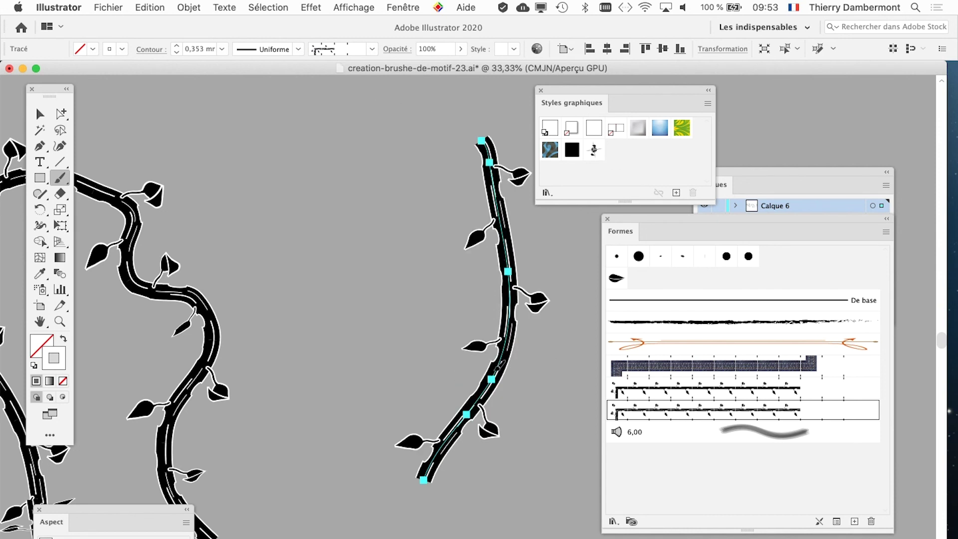
# Redraw the new vine into a self-crossing figure-eight loop
pyautogui.moveTo(499, 355); pyautogui.dragTo(326, 183)
pyautogui.moveTo(335, 314); pyautogui.dragTo(443, 101)
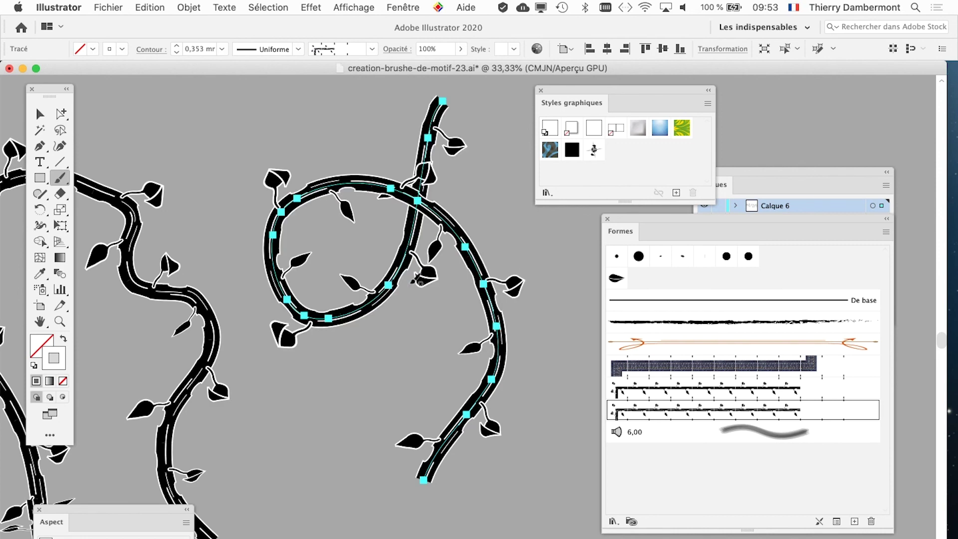
pyautogui.moveTo(491, 352); pyautogui.dragTo(310, 445)
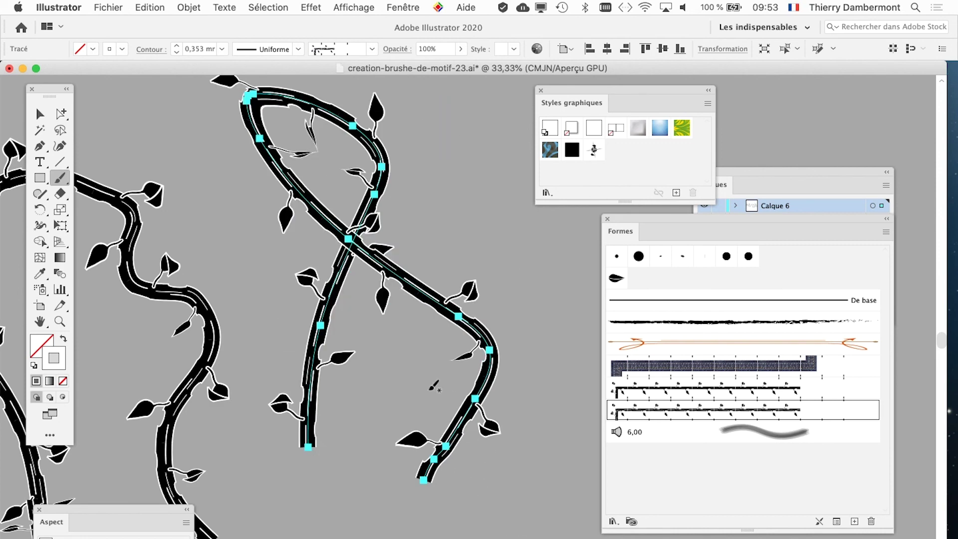
pyautogui.scroll(-1, 392, 351)
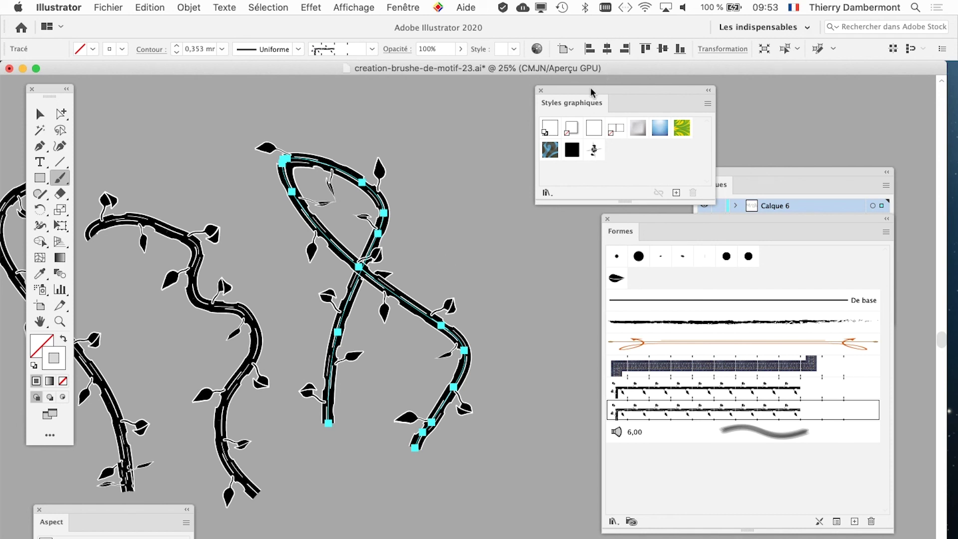
pyautogui.moveTo(590, 88); pyautogui.dragTo(523, 120)
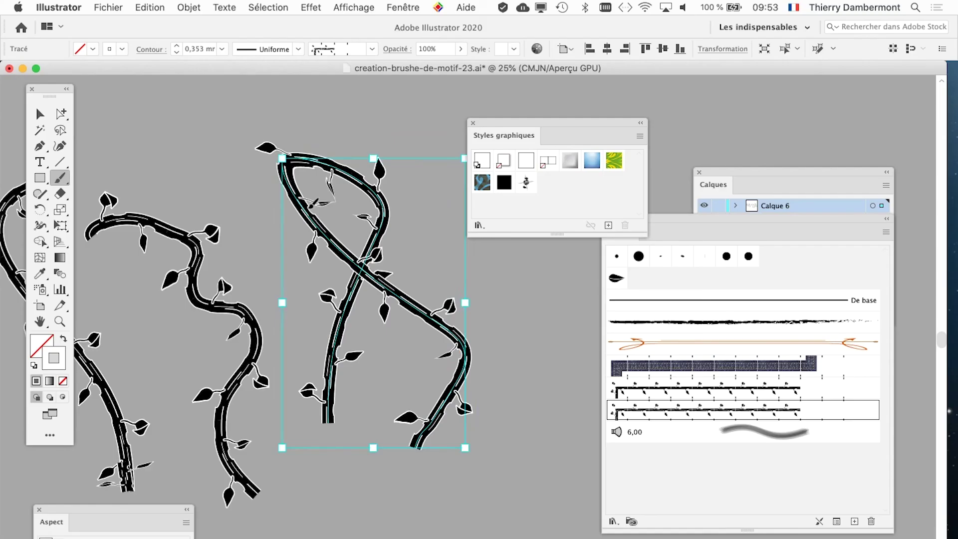
# Round the figure-eight's upper loop and apply the Style graphique 2 scattered-leaves style
pyautogui.moveTo(355, 249); pyautogui.dragTo(367, 272)
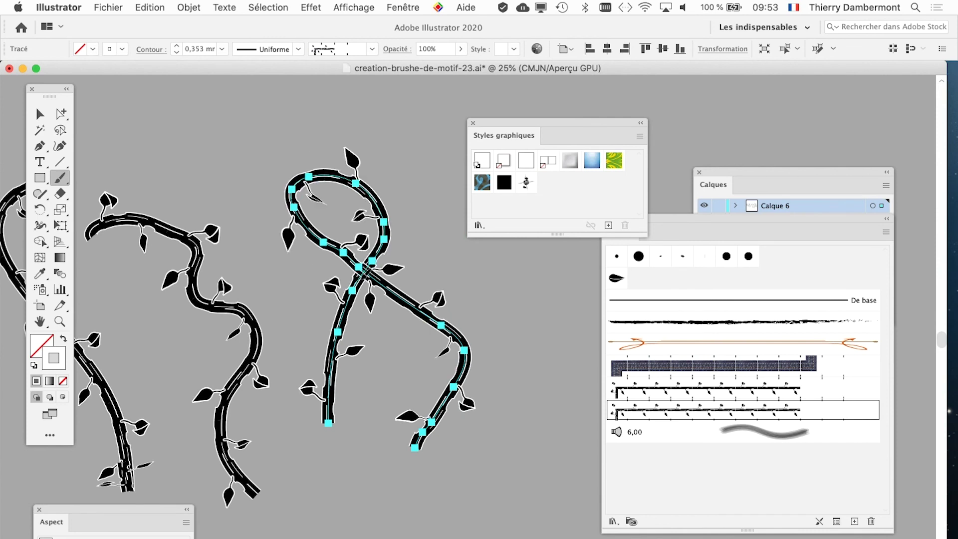
pyautogui.click(525, 185)
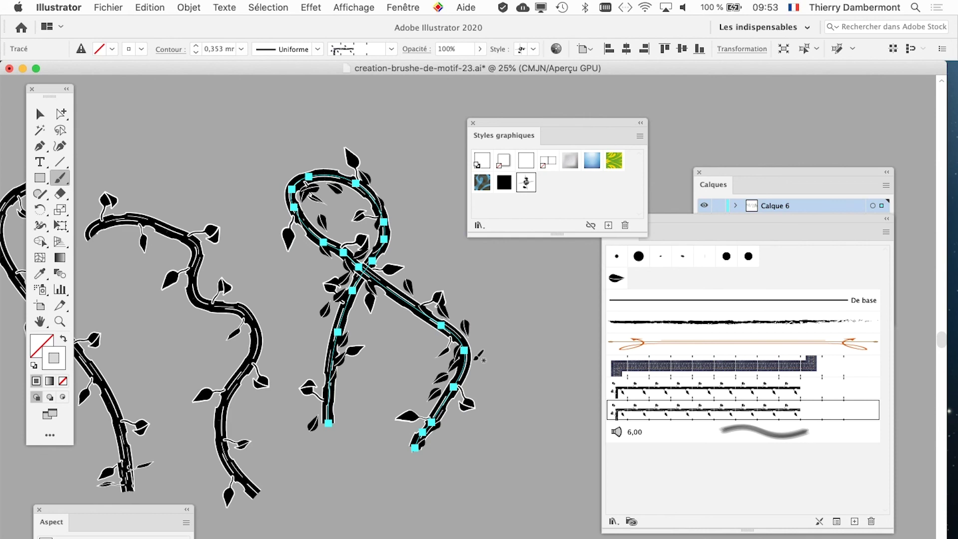
pyautogui.click(115, 8)
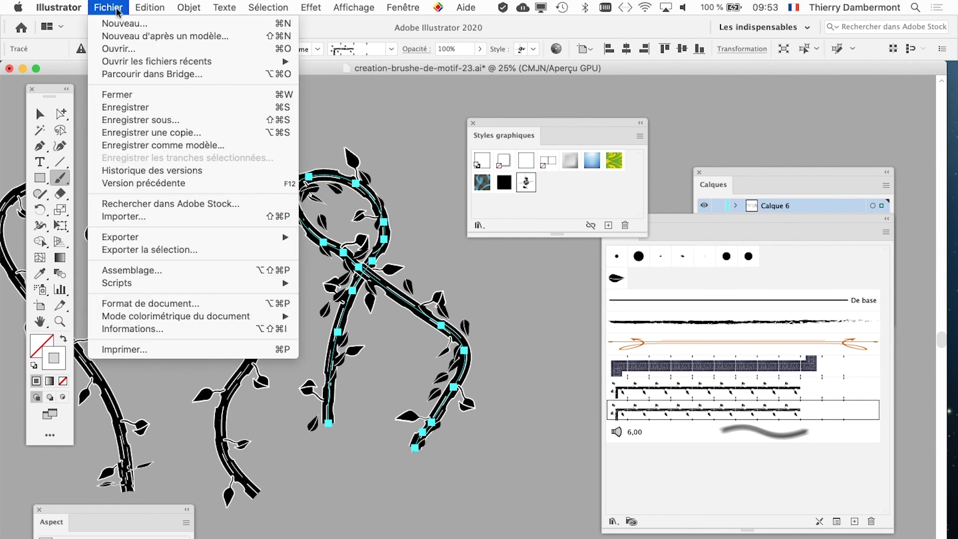
# Save the drawing as creation-brushe-de-motif-24.ai, changing 23 to 24 in the name
pyautogui.click(170, 121)
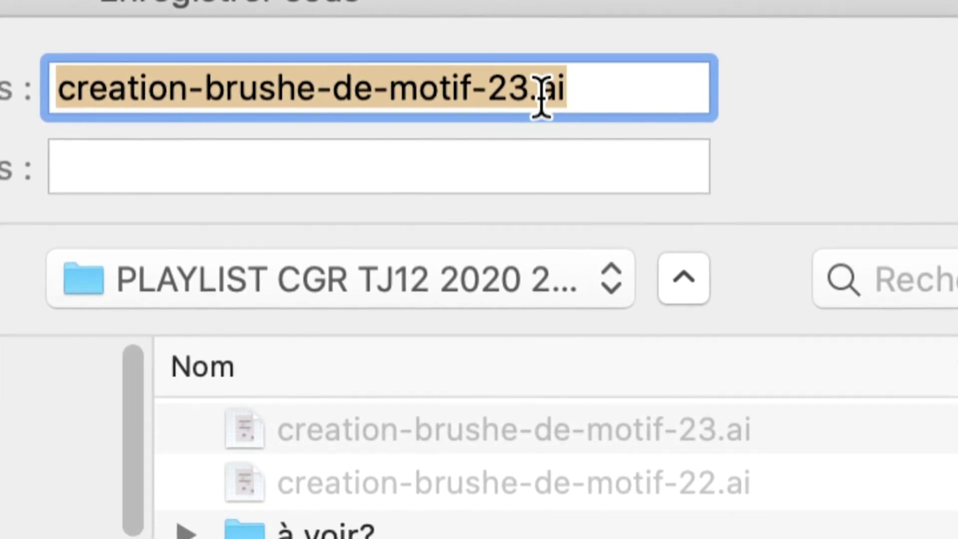
pyautogui.click(553, 88)
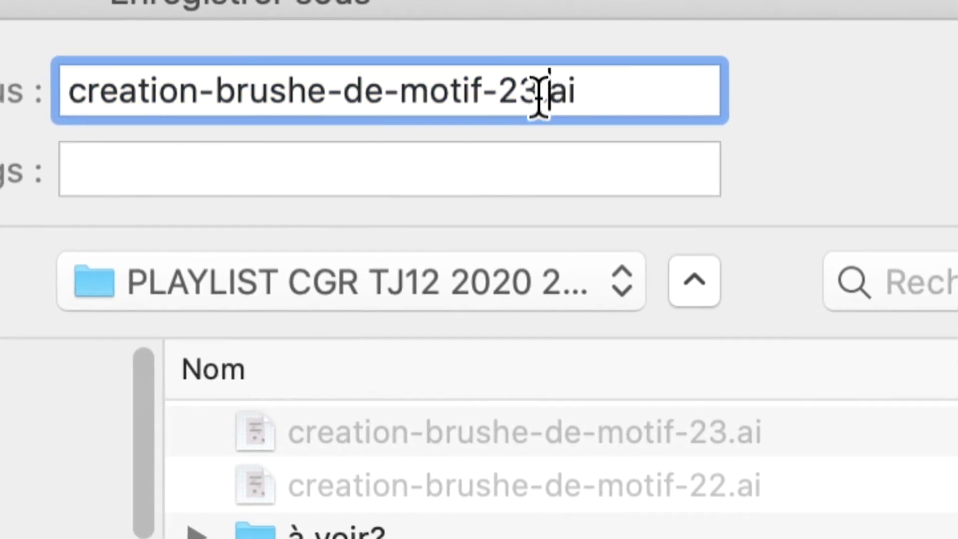
pyautogui.hotkey('shift', 'Left')
pyautogui.write('4')
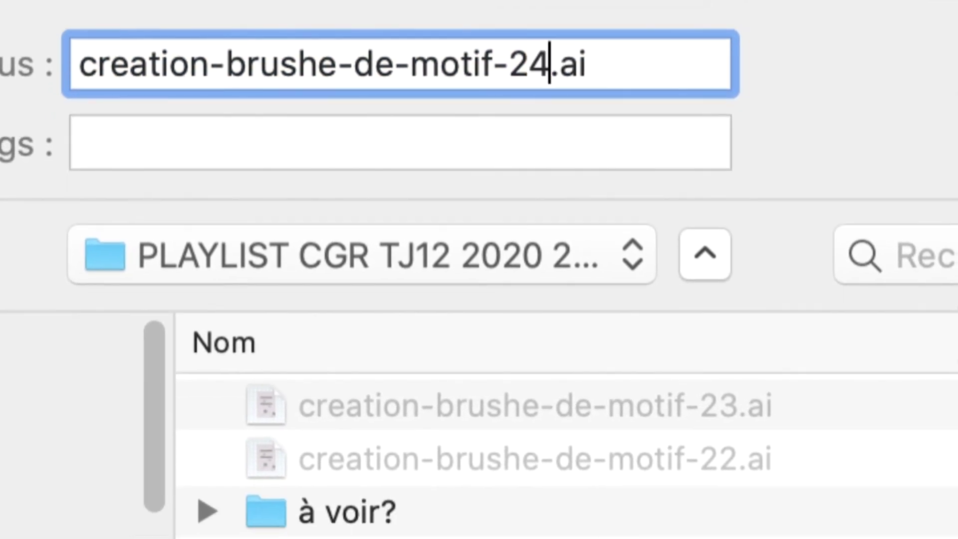
pyautogui.press('Return')
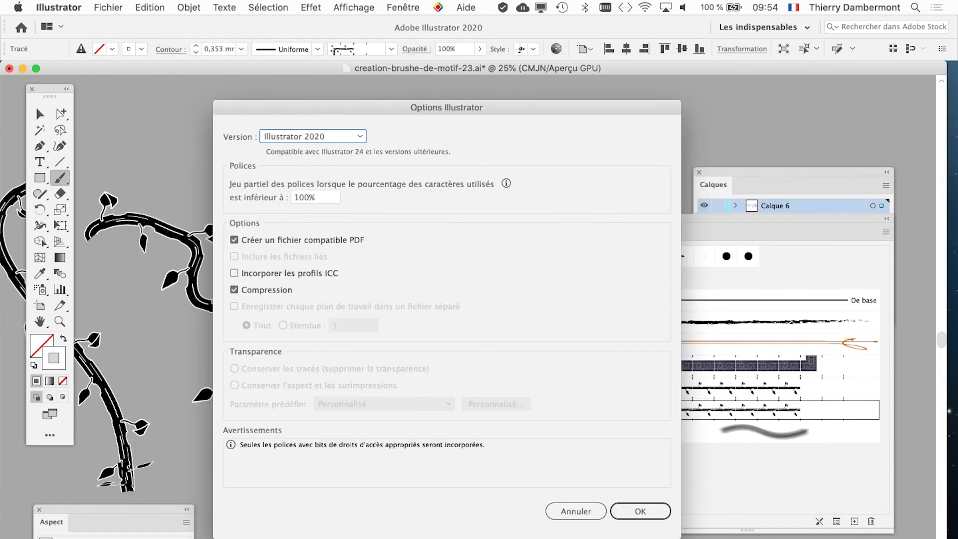